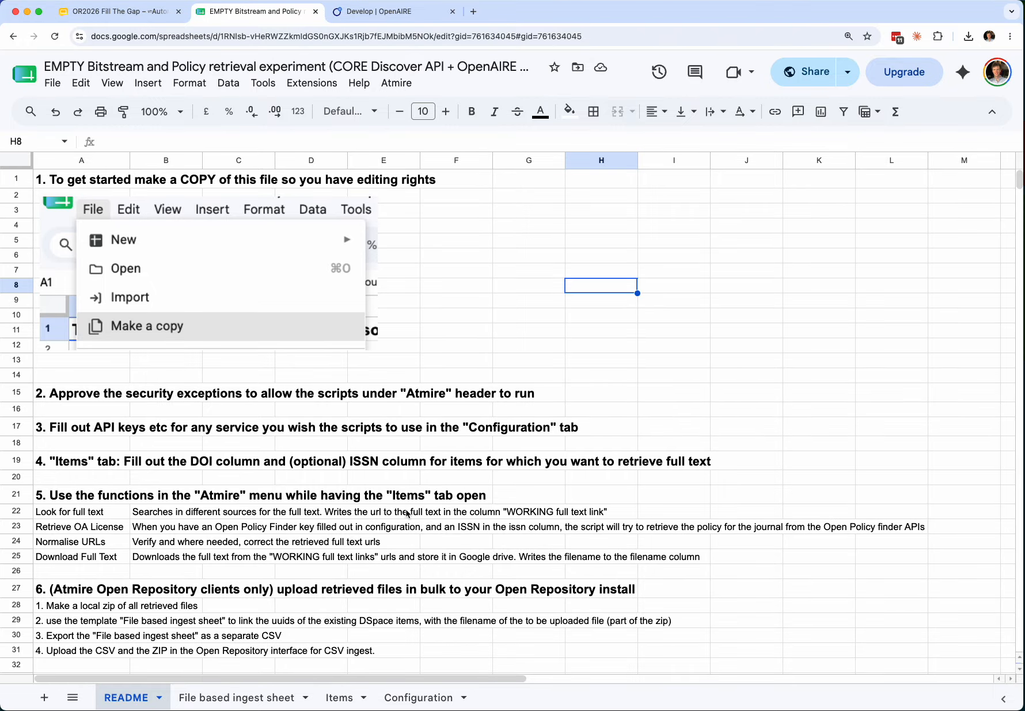
- Go through the README instructions, moving from instruction 1 in A1 to instruction 2 in A15
{"action": "left_click", "coordinate": [506, 362]}
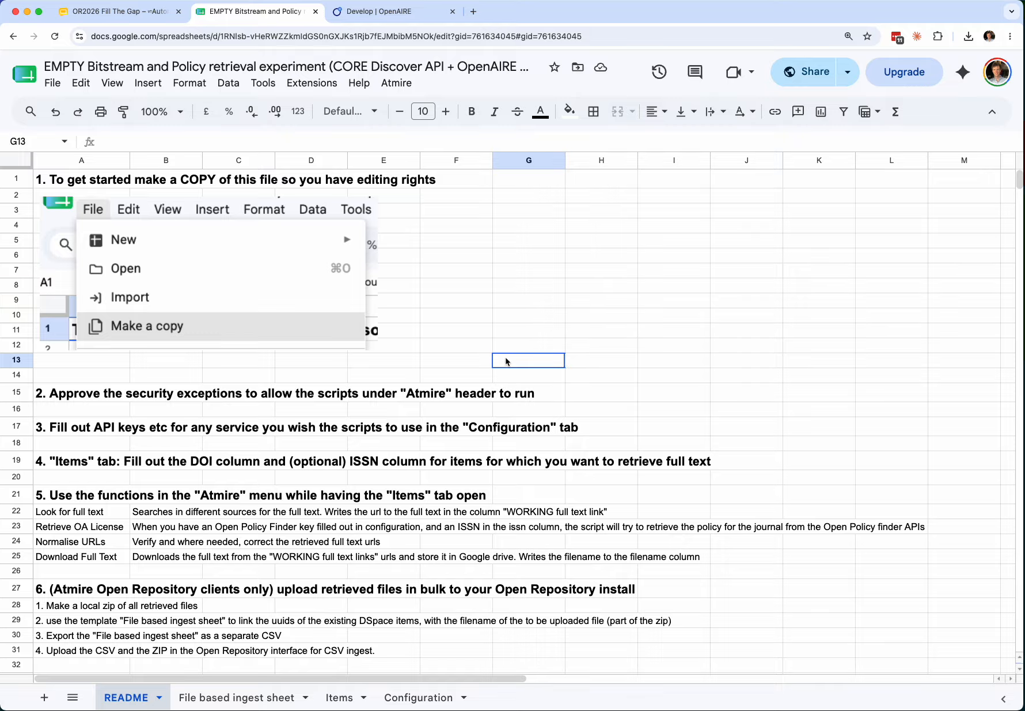
{"action": "key", "text": "Up"}
{"action": "key", "text": "Up"}
{"action": "key", "text": "Up"}
{"action": "key", "text": "Left"}
{"action": "key", "text": "Left"}
{"action": "key", "text": "Left"}
{"action": "key", "text": "Left"}
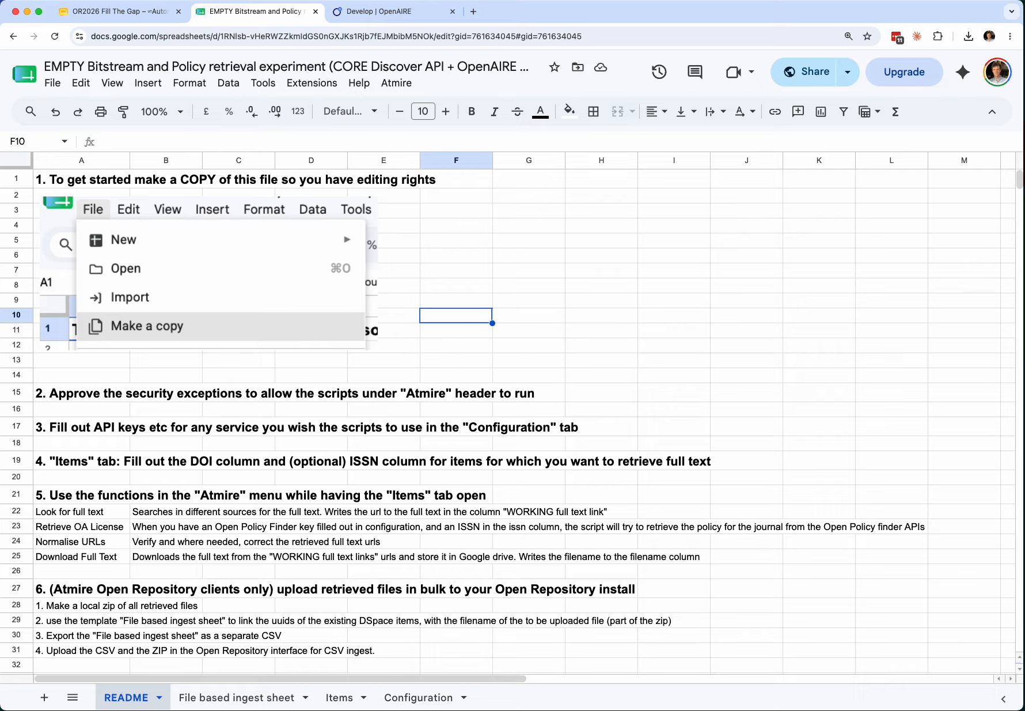
{"action": "key", "text": "Up"}
{"action": "key", "text": "Up"}
{"action": "key", "text": "Up"}
{"action": "key", "text": "Up"}
{"action": "key", "text": "Left"}
{"action": "key", "text": "Left"}
{"action": "key", "text": "Right"}
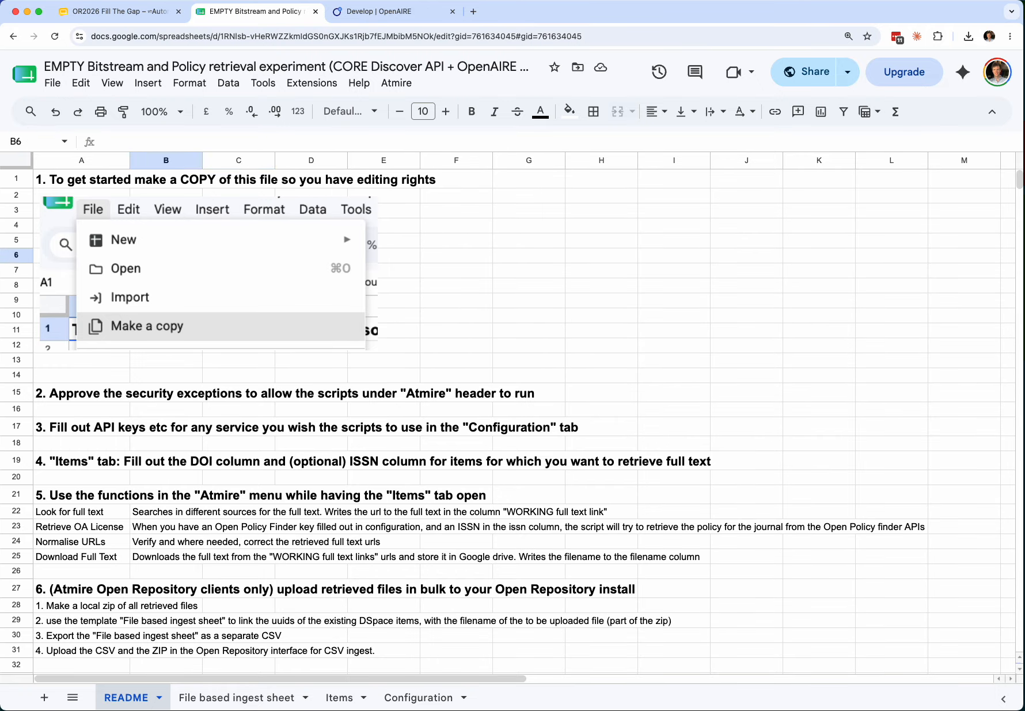
{"action": "left_click", "coordinate": [98, 182]}
{"action": "key", "text": "Down"}
{"action": "key", "text": "Down"}
{"action": "key", "text": "Down"}
{"action": "key", "text": "Down"}
{"action": "key", "text": "Down"}
{"action": "key", "text": "Down"}
{"action": "key", "text": "Down"}
{"action": "key", "text": "Down"}
{"action": "key", "text": "Down"}
{"action": "key", "text": "Down"}
{"action": "key", "text": "Down"}
{"action": "key", "text": "Down"}
{"action": "key", "text": "Down"}
{"action": "key", "text": "Down"}
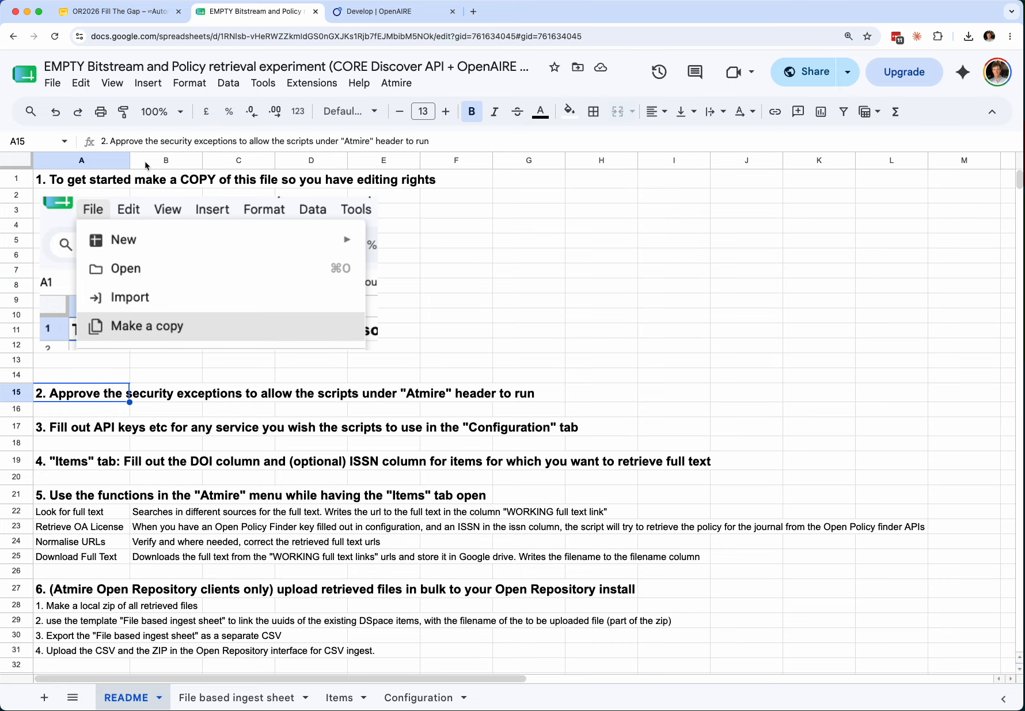
- Check the Atmire script functions list, then read instruction 3 about API keys
{"action": "left_click", "coordinate": [393, 85]}
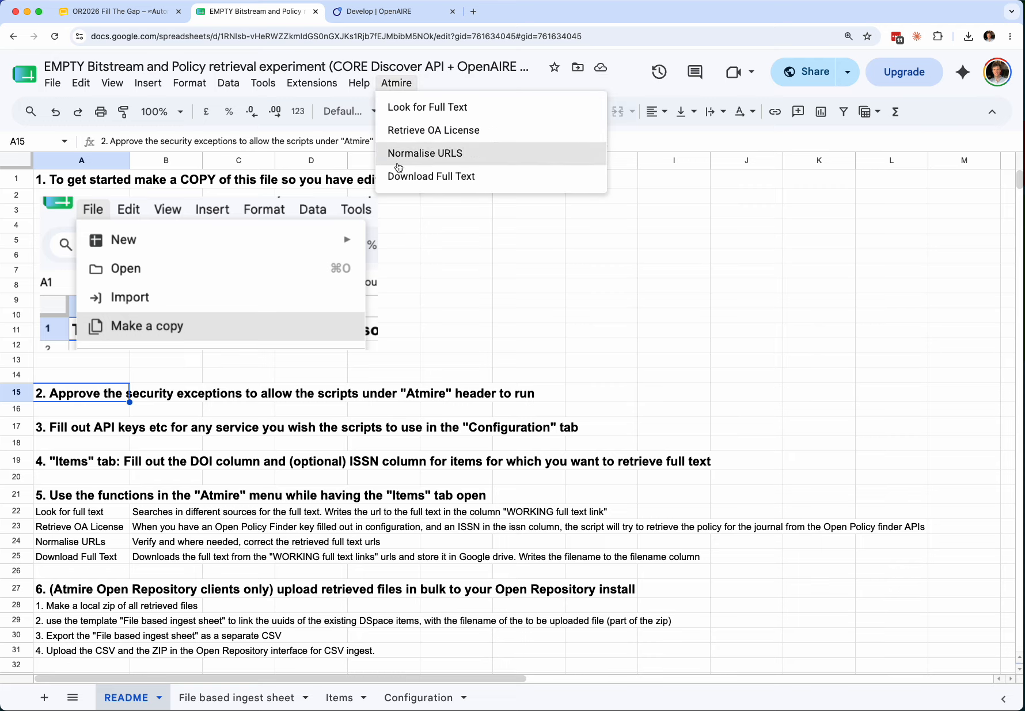
{"action": "left_click", "coordinate": [469, 361]}
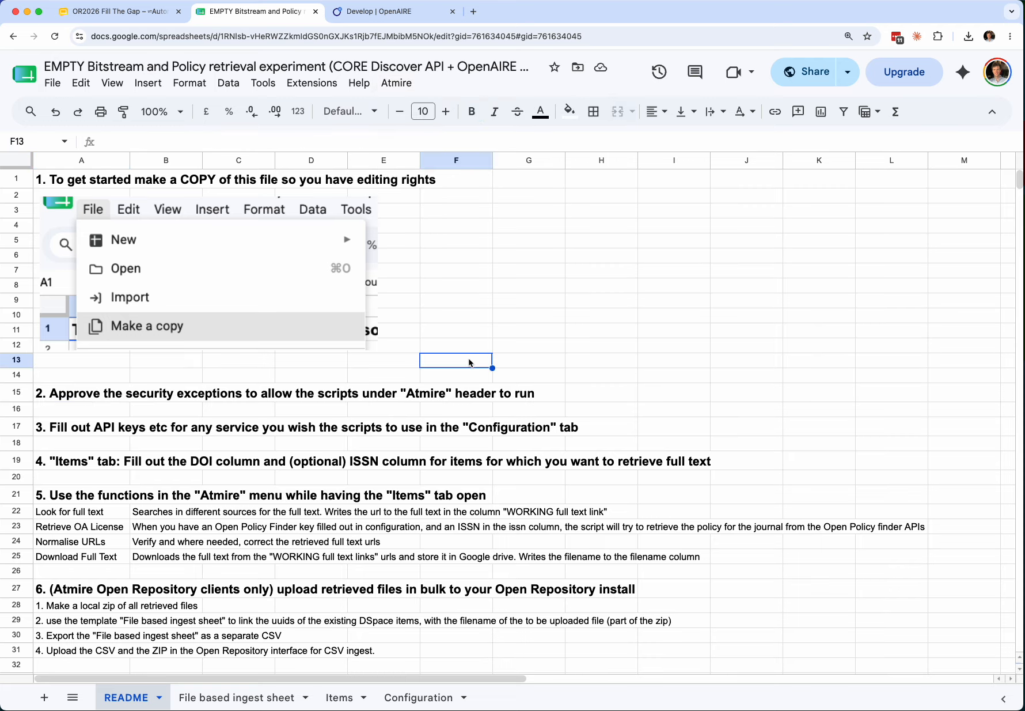
{"action": "key", "text": "Down"}
{"action": "key", "text": "Down"}
{"action": "key", "text": "Left"}
{"action": "key", "text": "Left"}
{"action": "key", "text": "Left"}
{"action": "key", "text": "Left"}
{"action": "key", "text": "Left"}
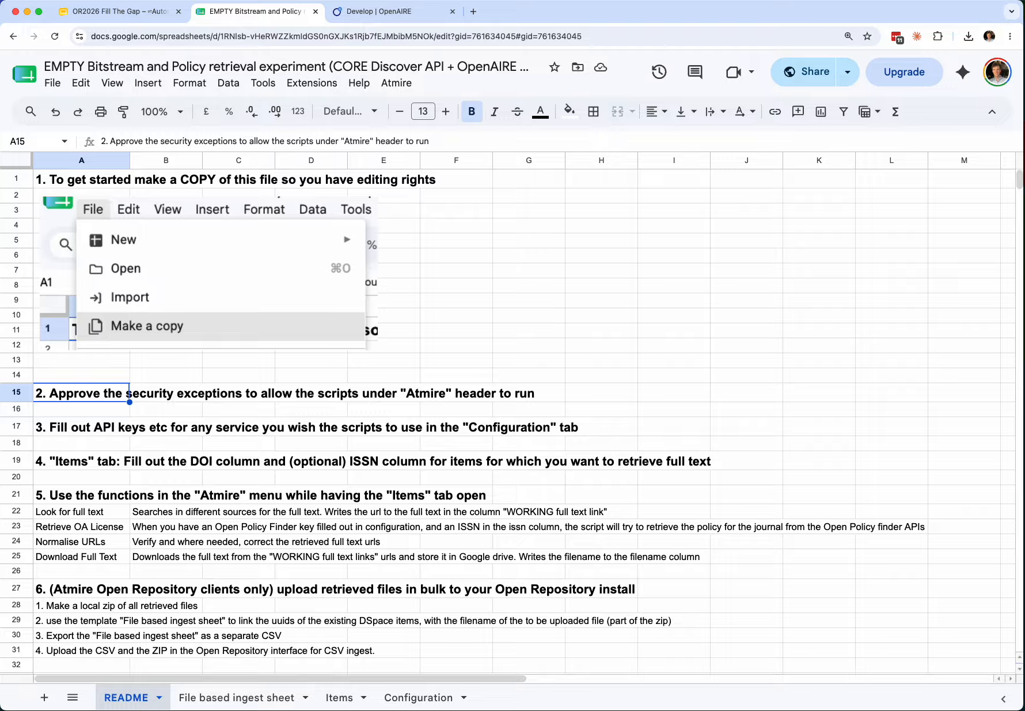
{"action": "key", "text": "Down"}
{"action": "key", "text": "Down"}
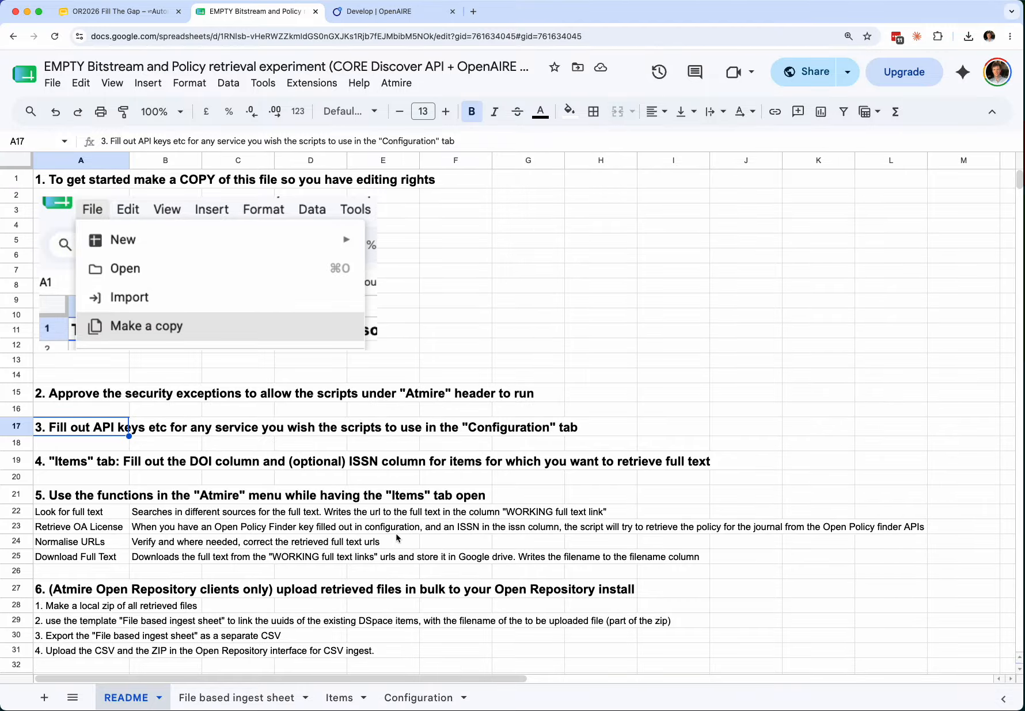
- On the Configuration sheet, find cell B3 and copy the OpenAIRE personal access token
{"action": "left_click", "coordinate": [421, 698]}
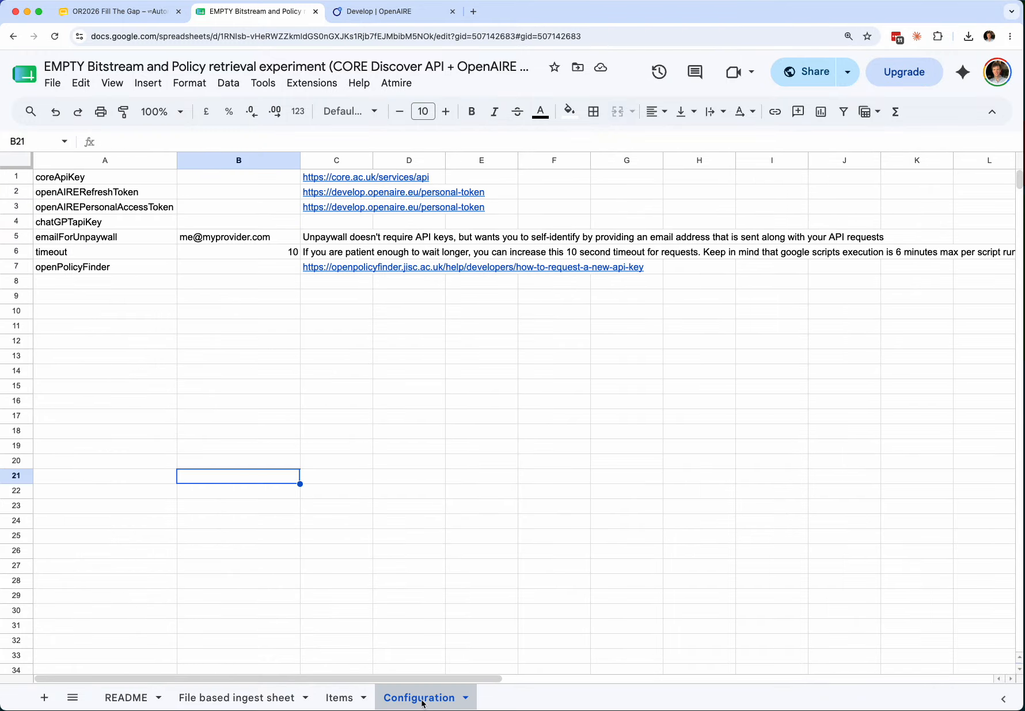
{"action": "left_click", "coordinate": [383, 408]}
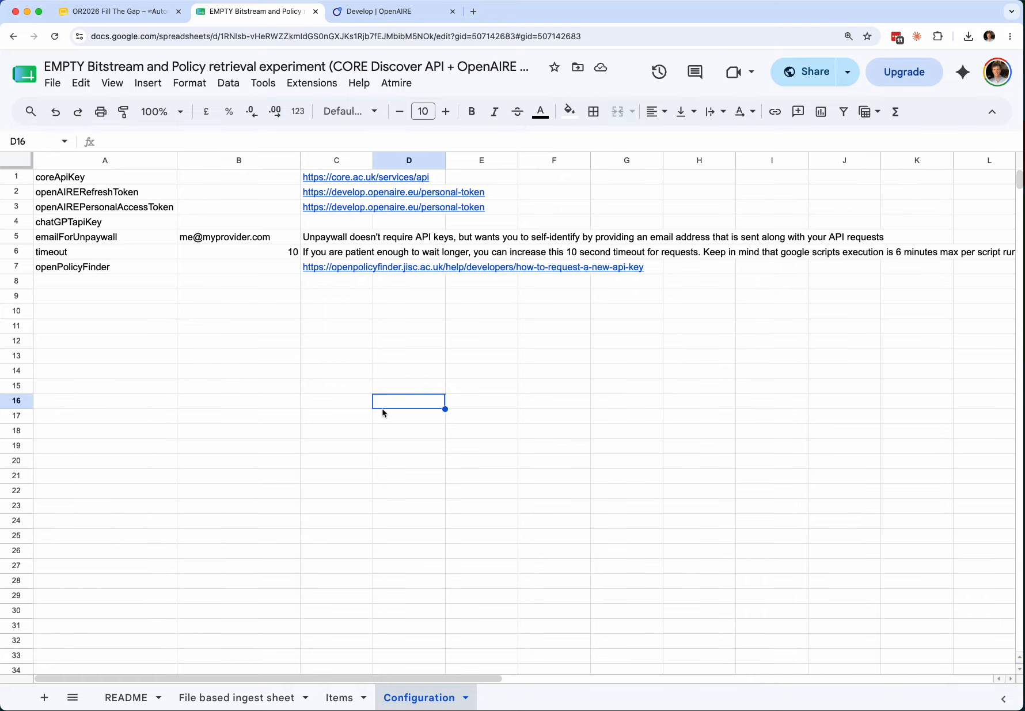
{"action": "key", "text": "Up"}
{"action": "key", "text": "Up"}
{"action": "key", "text": "Up"}
{"action": "key", "text": "Up"}
{"action": "key", "text": "Up"}
{"action": "key", "text": "Up"}
{"action": "key", "text": "Up"}
{"action": "key", "text": "Up"}
{"action": "key", "text": "Up"}
{"action": "key", "text": "Up"}
{"action": "key", "text": "Up"}
{"action": "key", "text": "Up"}
{"action": "key", "text": "Left"}
{"action": "key", "text": "Left"}
{"action": "key", "text": "Up"}
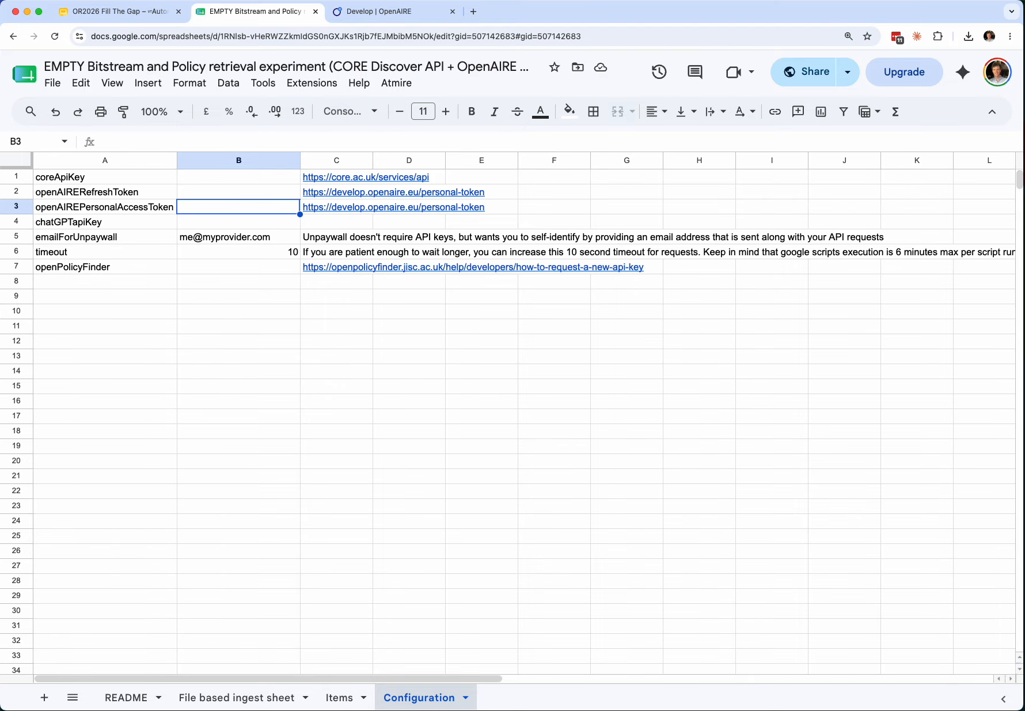
{"action": "left_click", "coordinate": [405, 13]}
{"action": "left_click", "coordinate": [844, 234]}
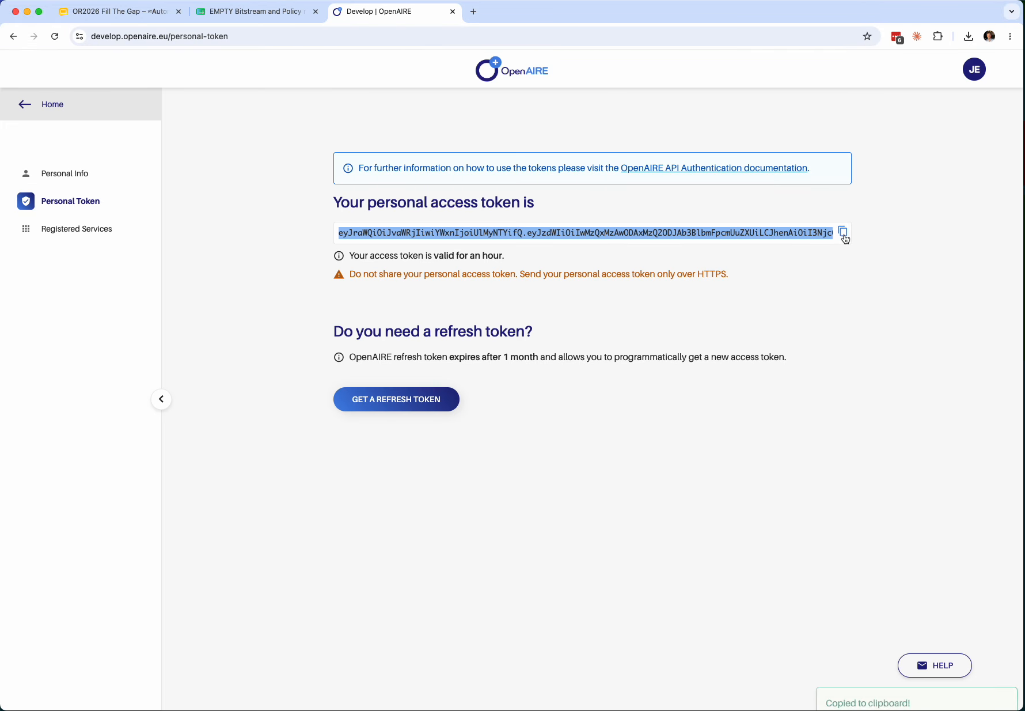
{"action": "left_click", "coordinate": [270, 17]}
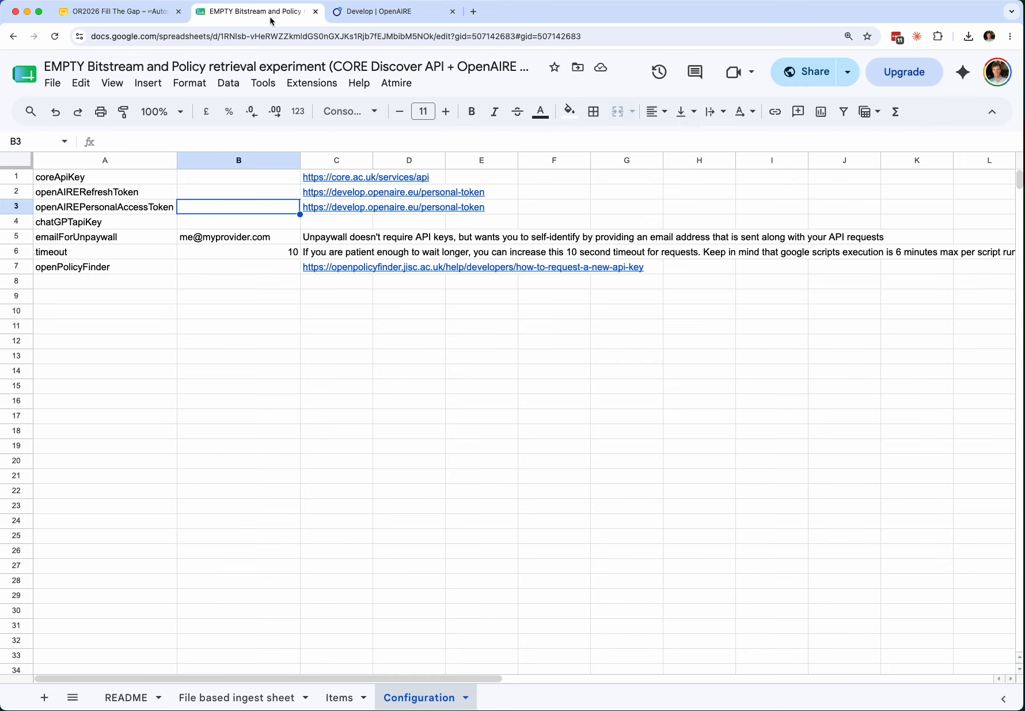
- Paste the OpenAIRE personal access token into cell B3 and confirm it
{"action": "double_click", "coordinate": [211, 206]}
{"action": "key", "text": "super+v"}
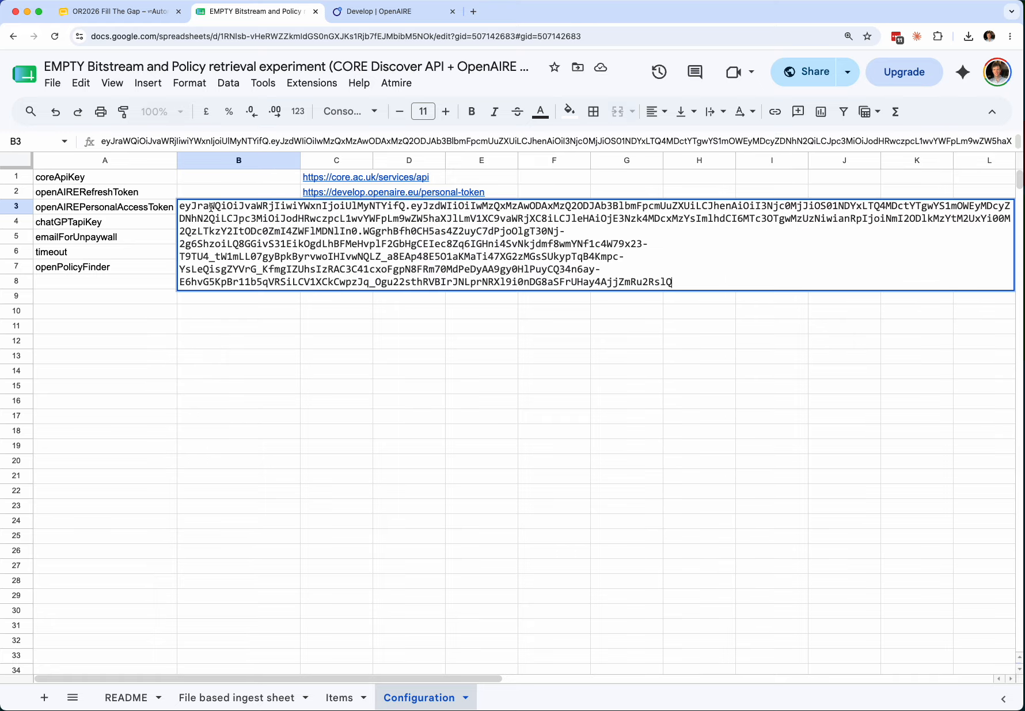
{"action": "key", "text": "Return"}
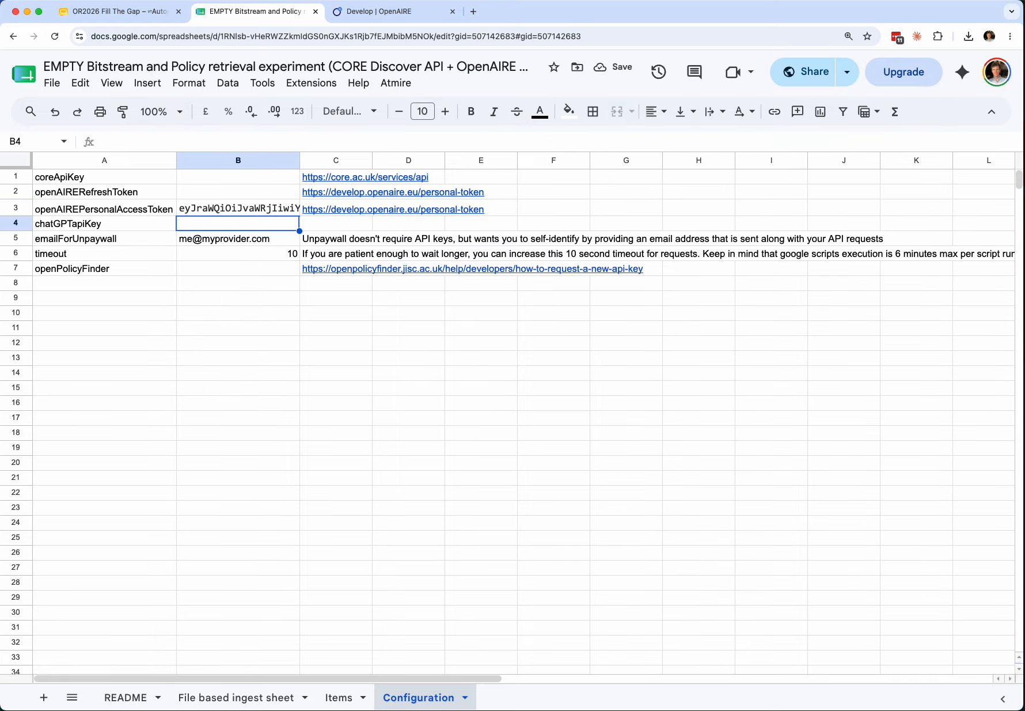
{"action": "key", "text": "Up"}
{"action": "key", "text": "Up"}
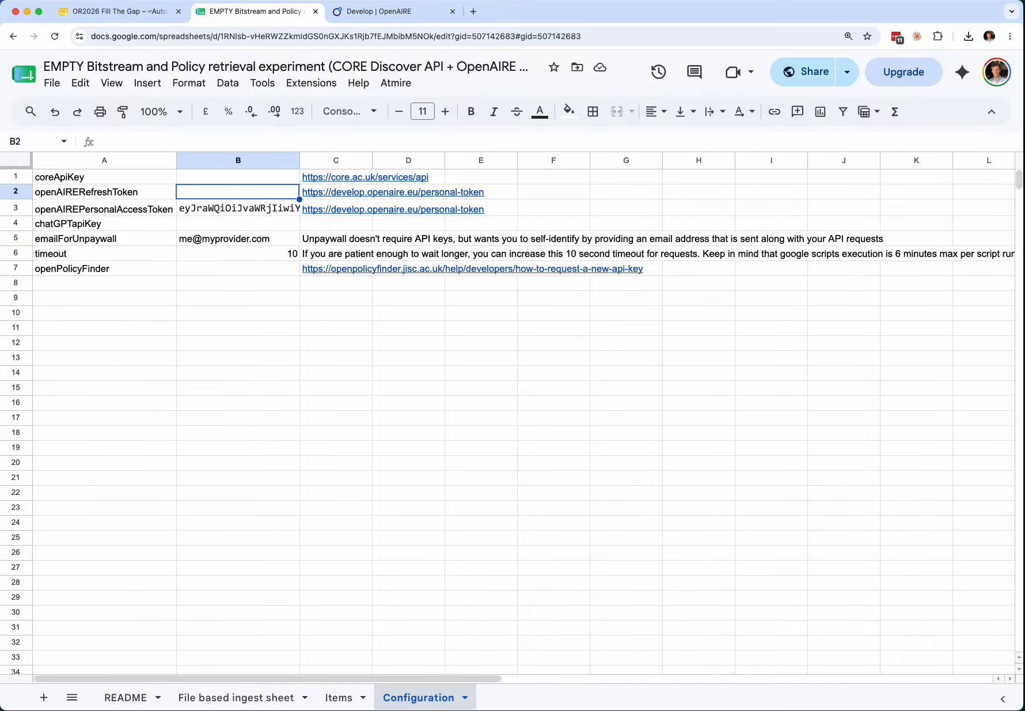
{"action": "key", "text": "Down"}
{"action": "key", "text": "Up"}
{"action": "key", "text": "Left"}
{"action": "left_click", "coordinate": [238, 208]}
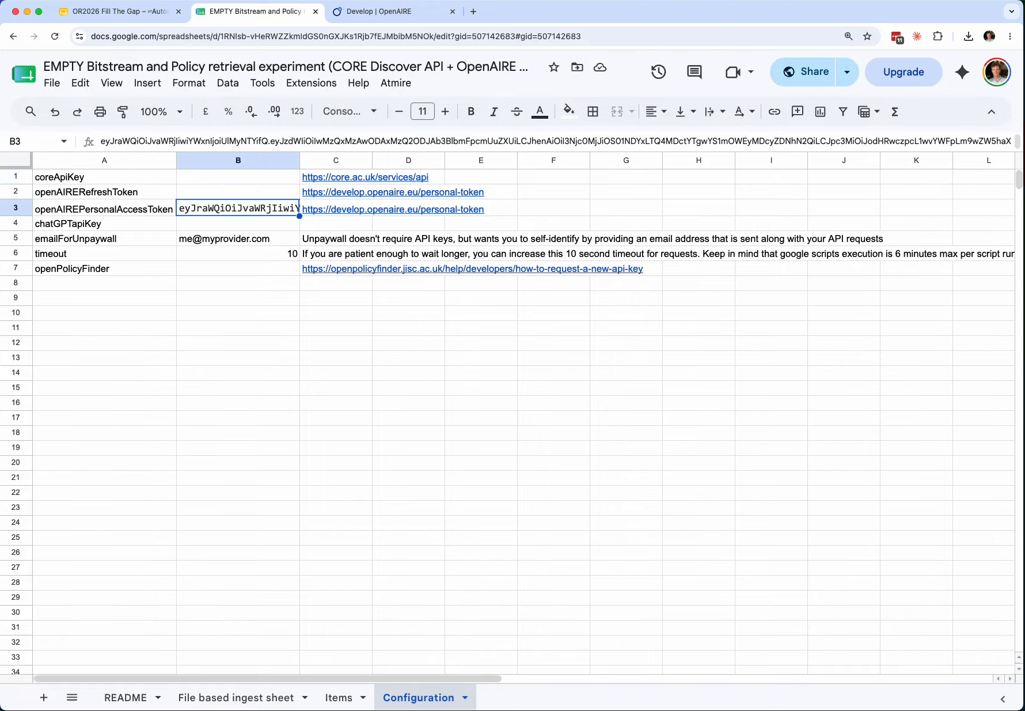
- Review the configuration keys: the empty coreApiKey, the CORE API link, and openPolicyFinder
{"action": "left_click", "coordinate": [238, 177]}
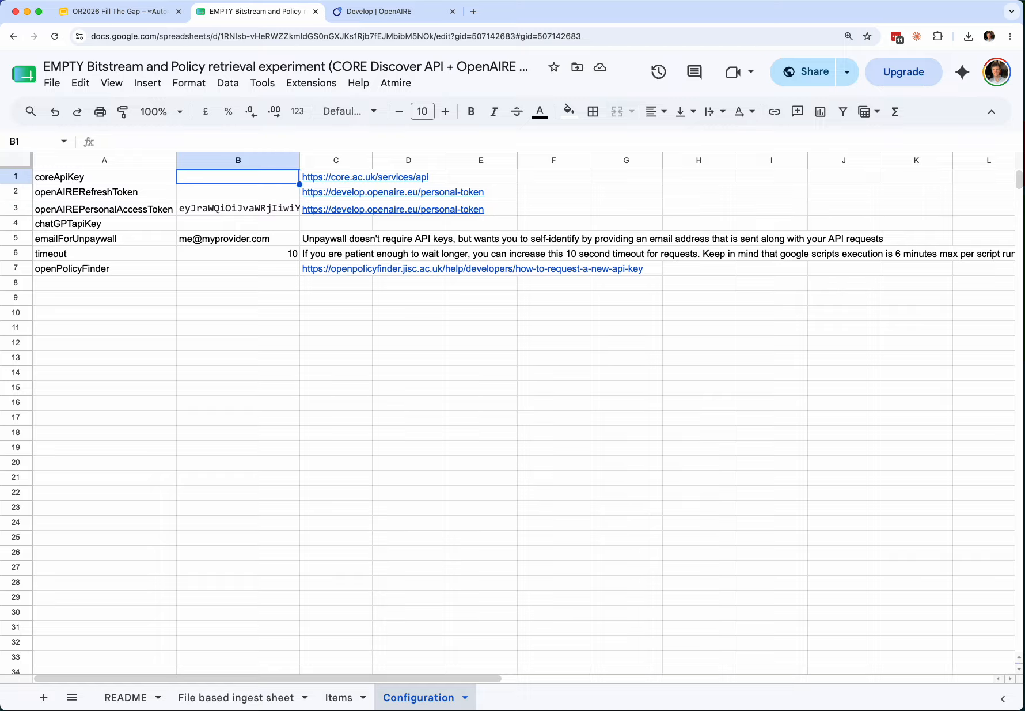
{"action": "left_click", "coordinate": [336, 177]}
{"action": "key", "text": "Left"}
{"action": "key", "text": "Left"}
{"action": "key", "text": "Down"}
{"action": "key", "text": "Down"}
{"action": "key", "text": "Down"}
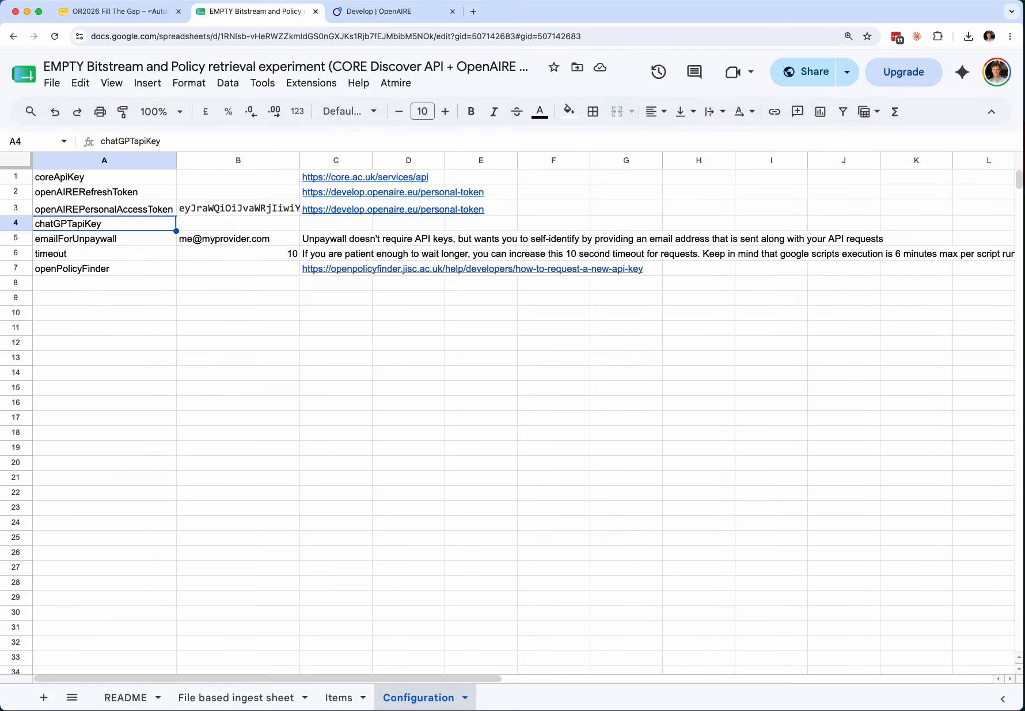
{"action": "key", "text": "Down"}
{"action": "key", "text": "Down"}
{"action": "key", "text": "Down"}
{"action": "key", "text": "Right"}
{"action": "key", "text": "Right"}
{"action": "key", "text": "Left"}
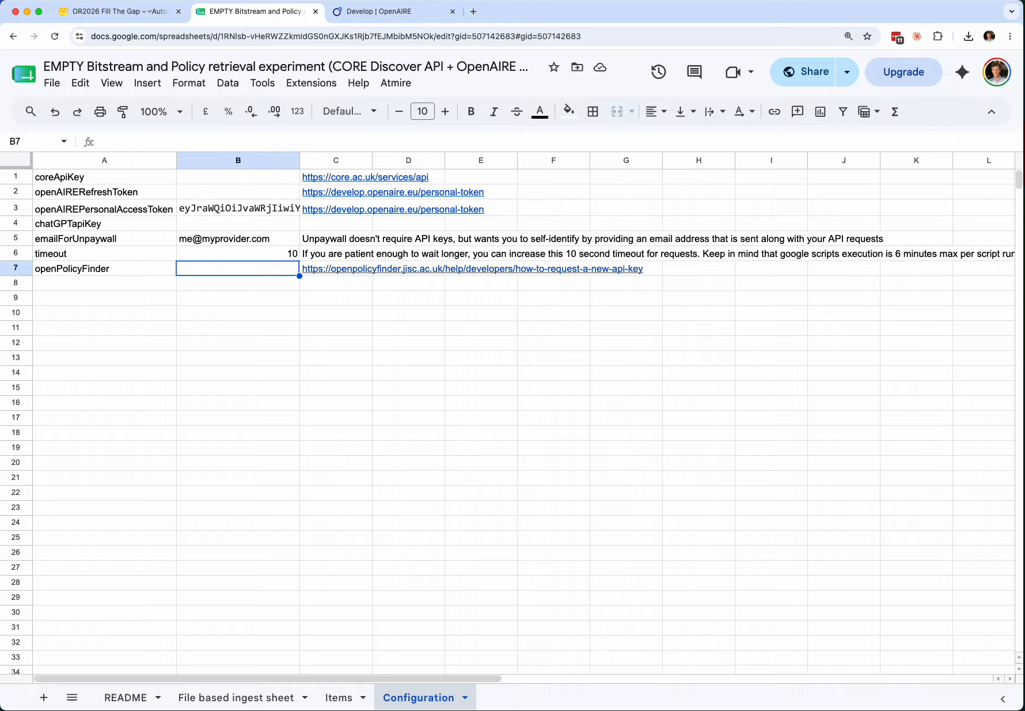
{"action": "key", "text": "Left"}
{"action": "key", "text": "Right"}
- Replace the example Unpaywall contact e-mail in B5 with your own e-mail address
{"action": "key", "text": "Up"}
{"action": "key", "text": "Up"}
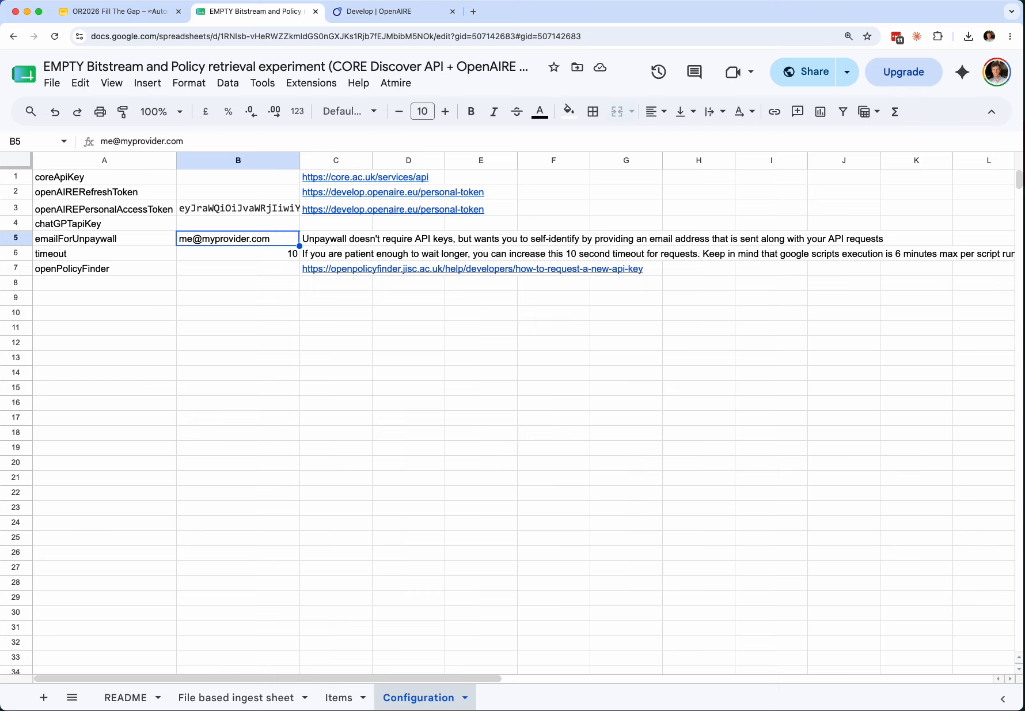
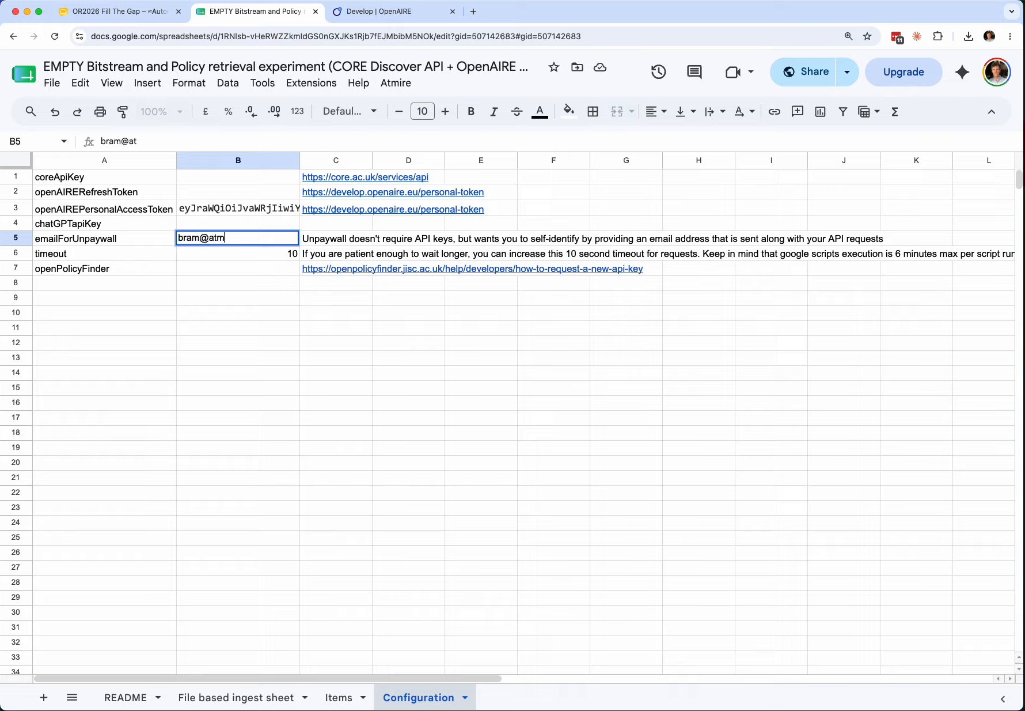
{"action": "key", "text": "Return"}
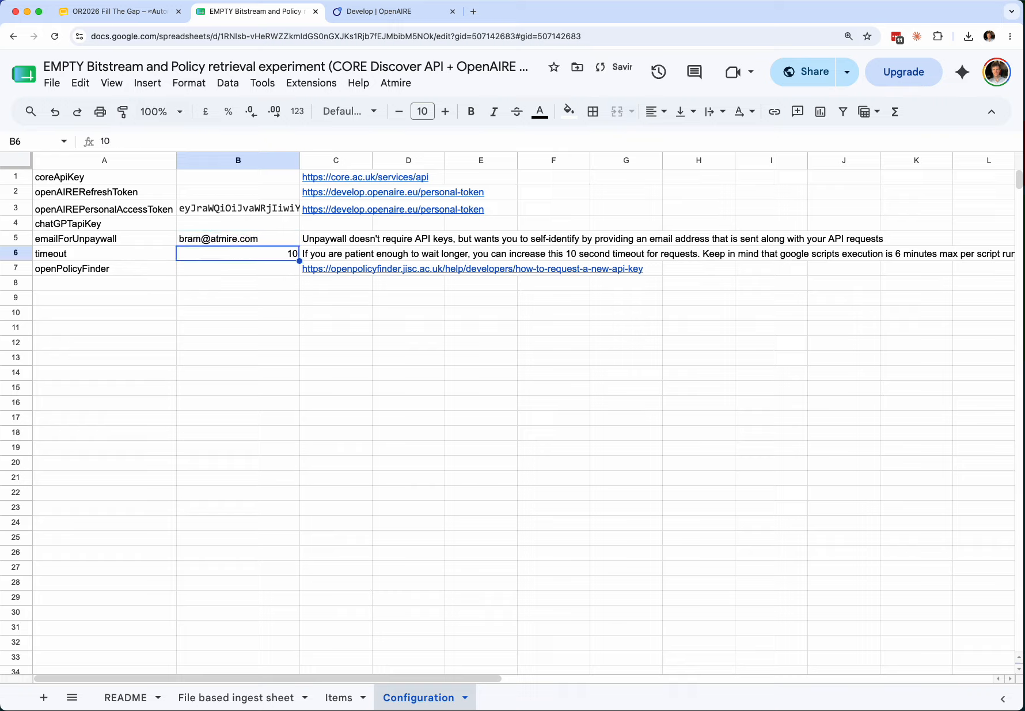
{"action": "key", "text": "Down"}
{"action": "key", "text": "Down"}
{"action": "left_click", "coordinate": [238, 268]}
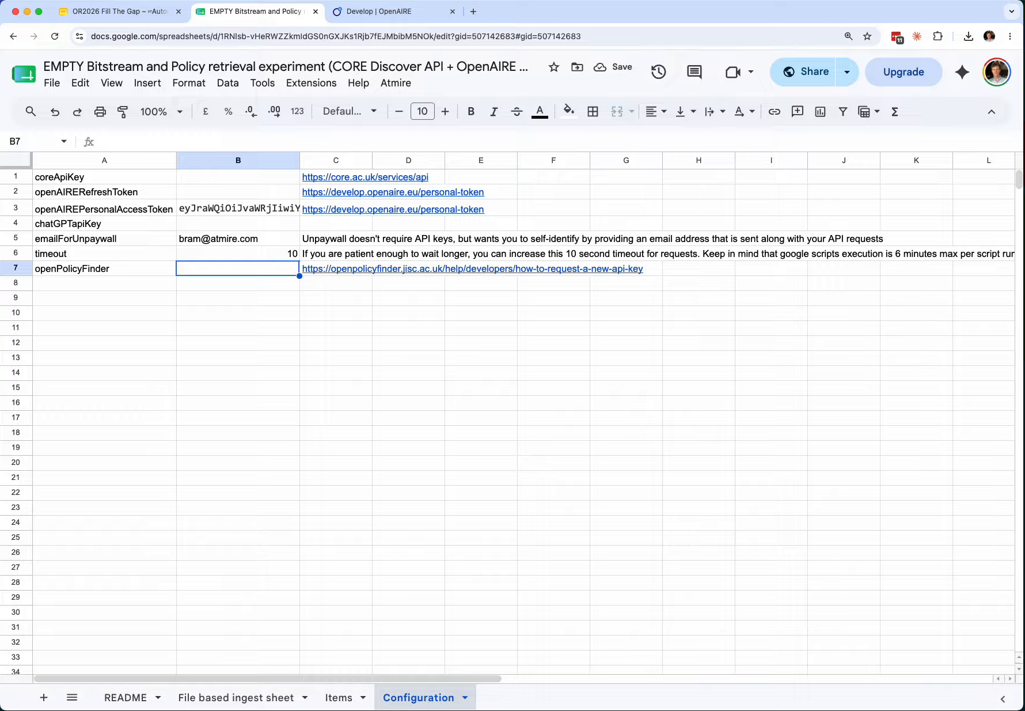
{"action": "left_click", "coordinate": [338, 697]}
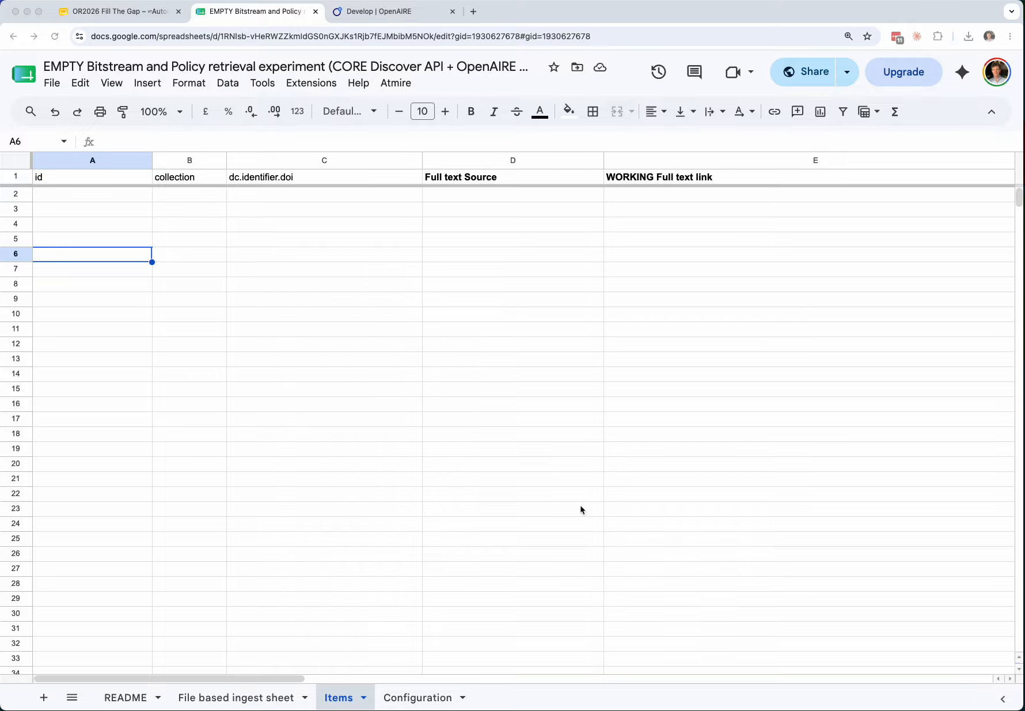
- Paste the three DOIs into C2:C4 under dc.identifier.doi
{"action": "left_click", "coordinate": [298, 199]}
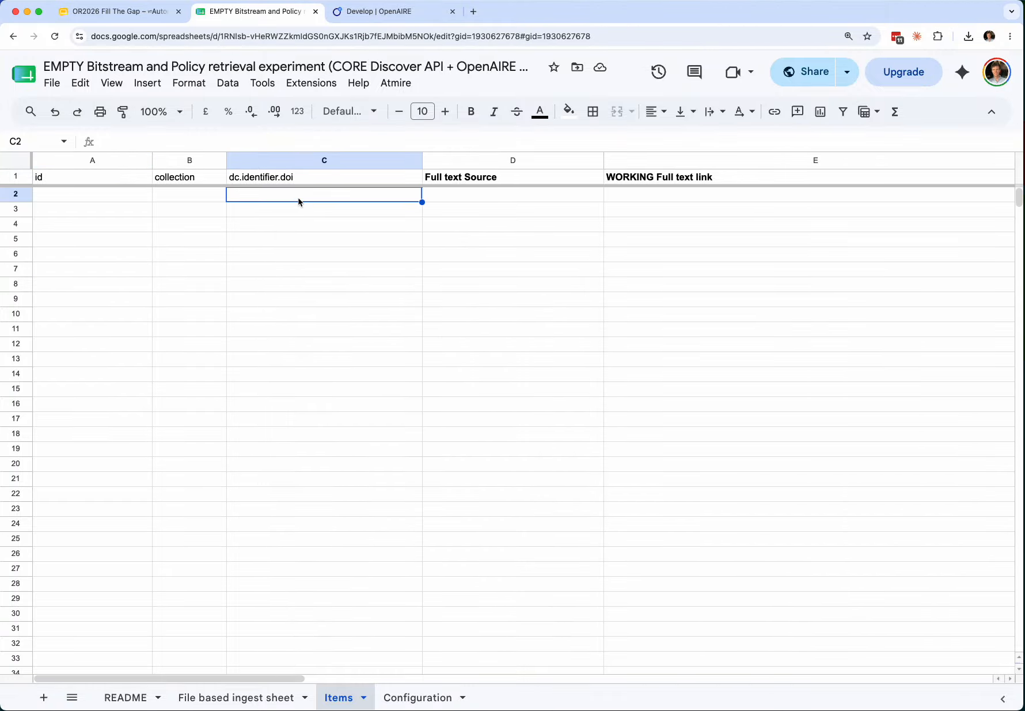
{"action": "key", "text": "super+v"}
{"action": "key", "text": "super+Down"}
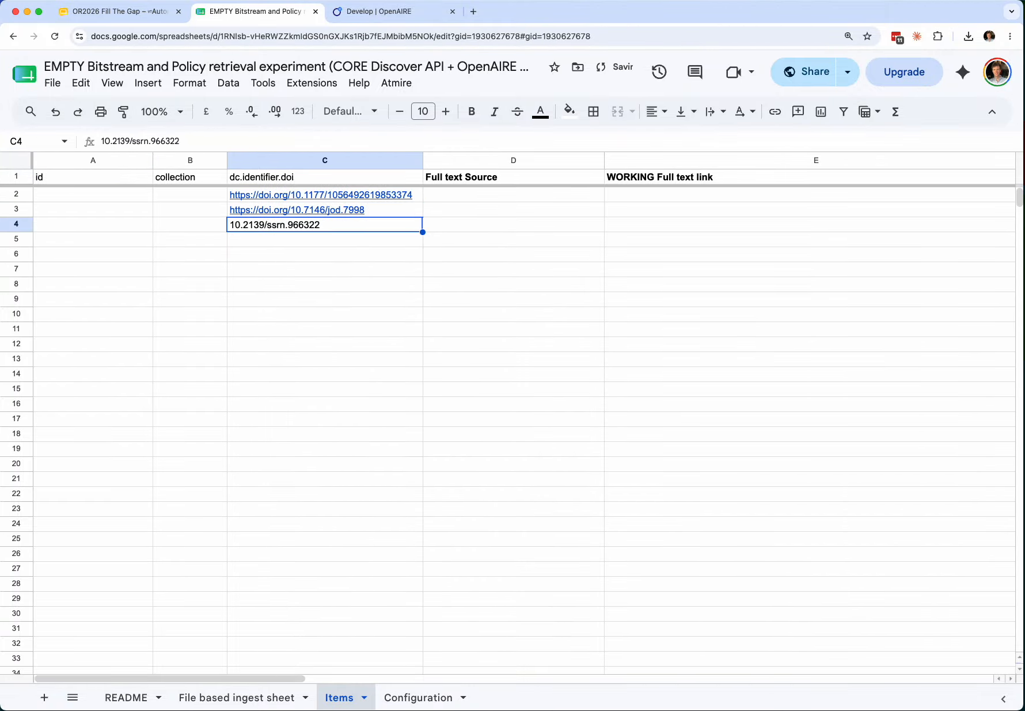
{"action": "left_click", "coordinate": [190, 209]}
{"action": "left_click", "coordinate": [92, 194]}
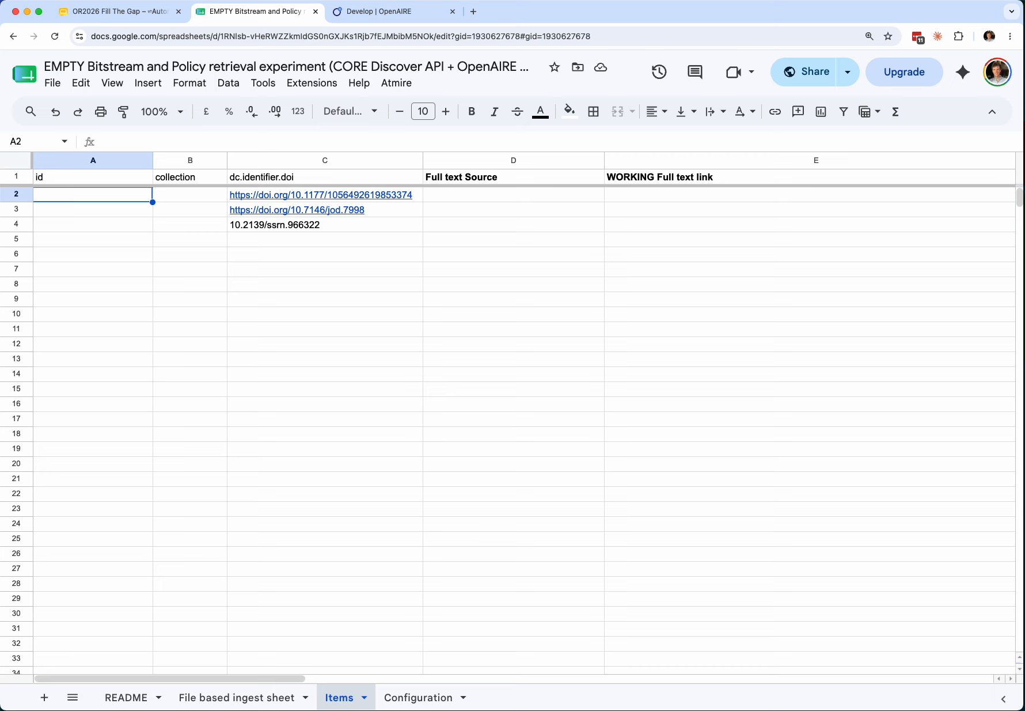
- Select the three pasted DOIs in C2:C4
{"action": "left_click", "coordinate": [514, 194]}
{"action": "left_click", "coordinate": [325, 194]}
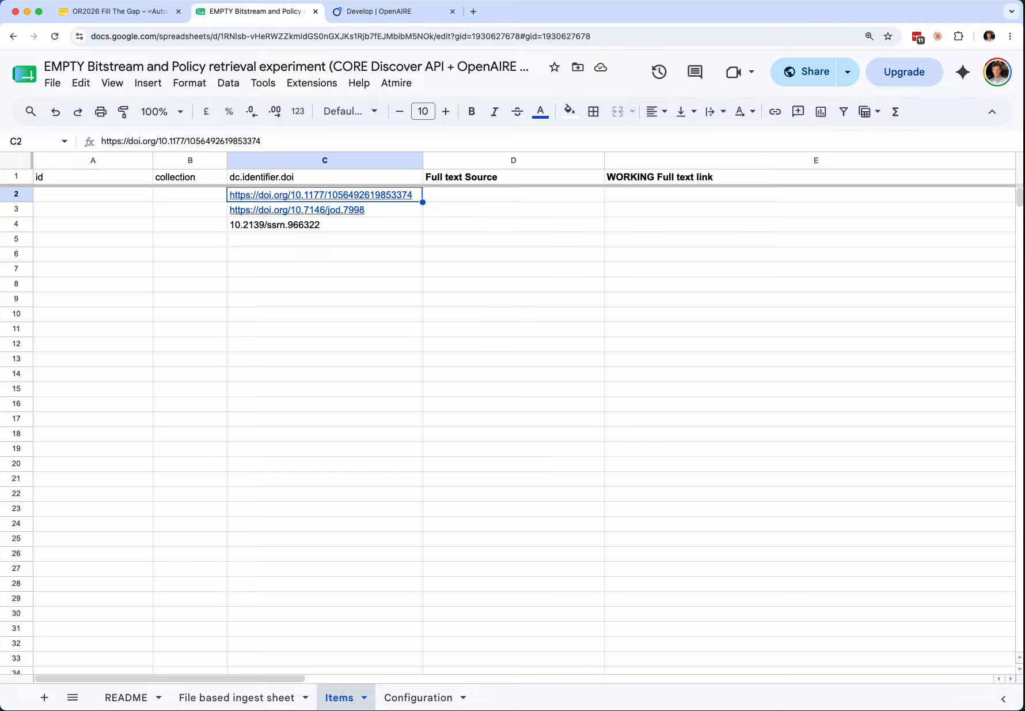
{"action": "left_click", "coordinate": [325, 225], "text": "shift"}
{"action": "left_click", "coordinate": [513, 194]}
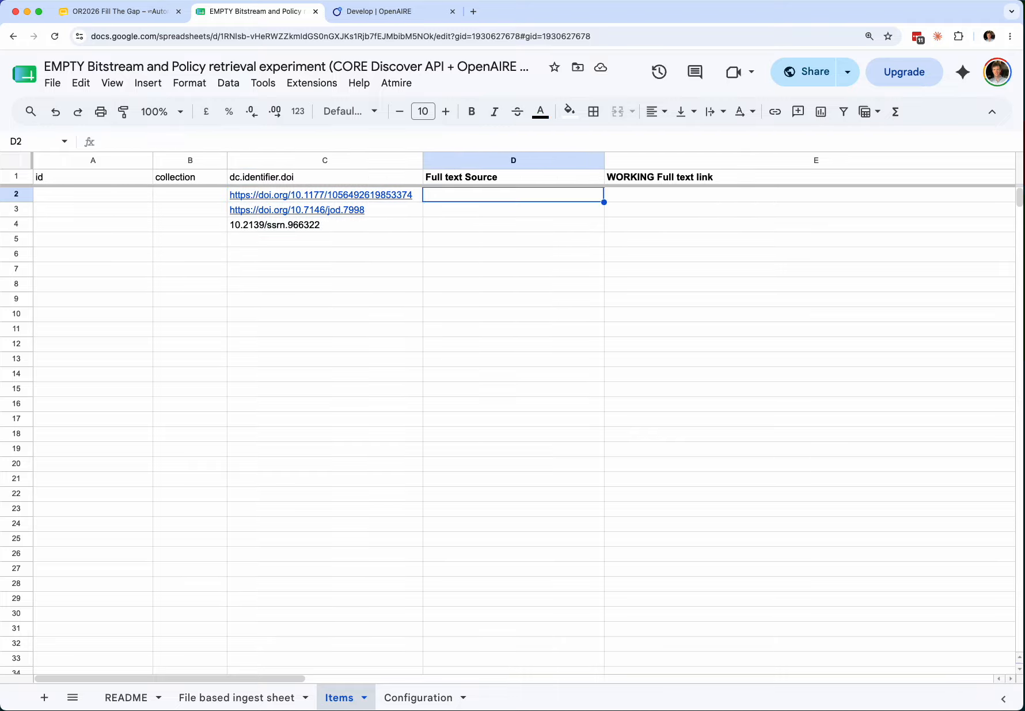
{"action": "left_click", "coordinate": [325, 194]}
{"action": "key", "text": "Right"}
{"action": "key", "text": "Right"}
{"action": "key", "text": "Right"}
{"action": "key", "text": "Right"}
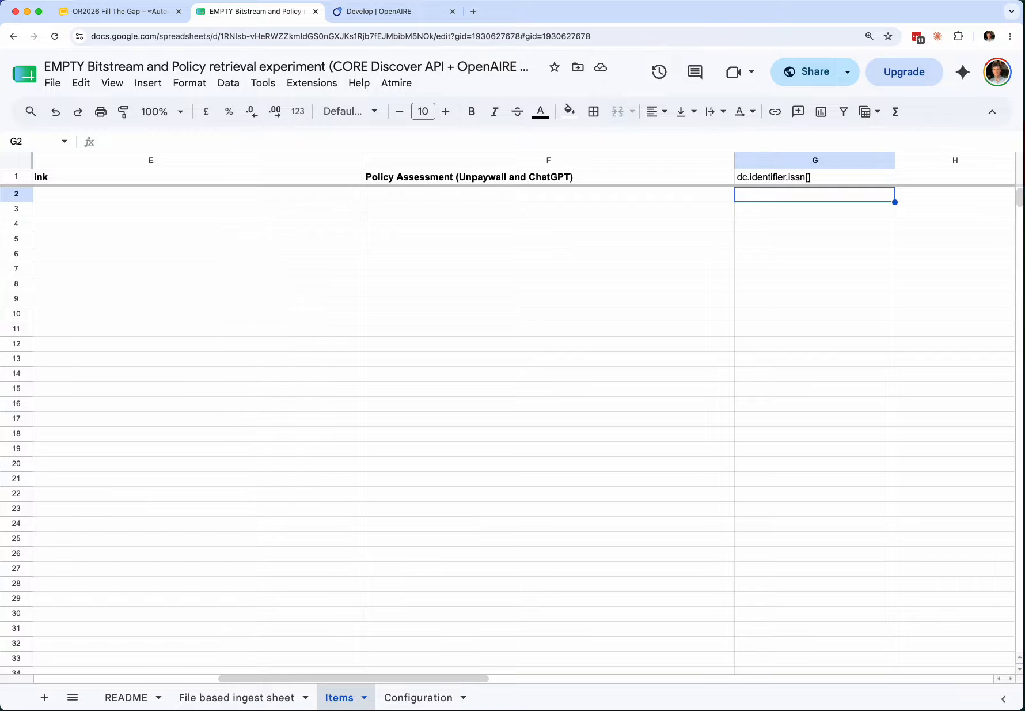
{"action": "key", "text": "shift+Down"}
{"action": "key", "text": "shift+Down"}
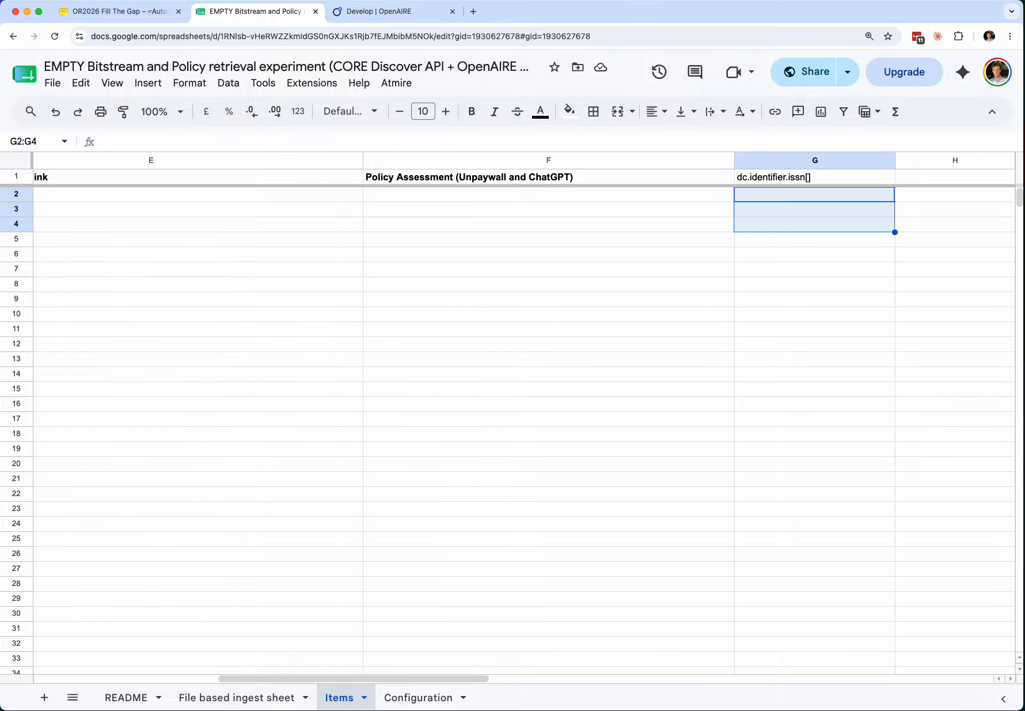
{"action": "key", "text": "Up"}
{"action": "key", "text": "Down"}
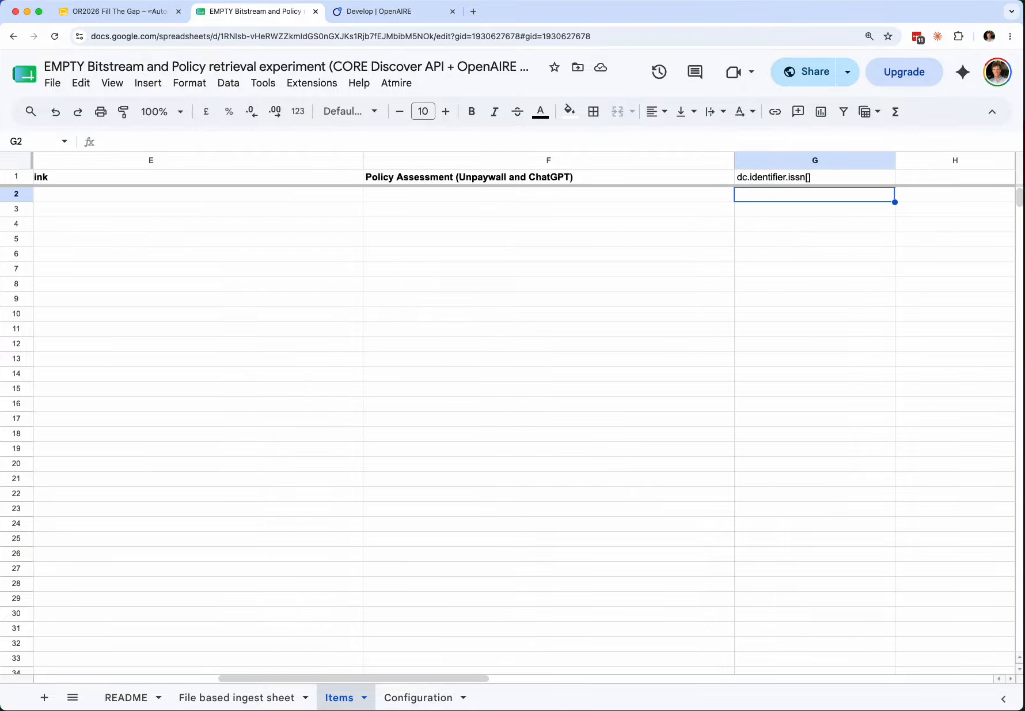
{"action": "key", "text": "Home"}
{"action": "key", "text": "Right"}
{"action": "key", "text": "Right"}
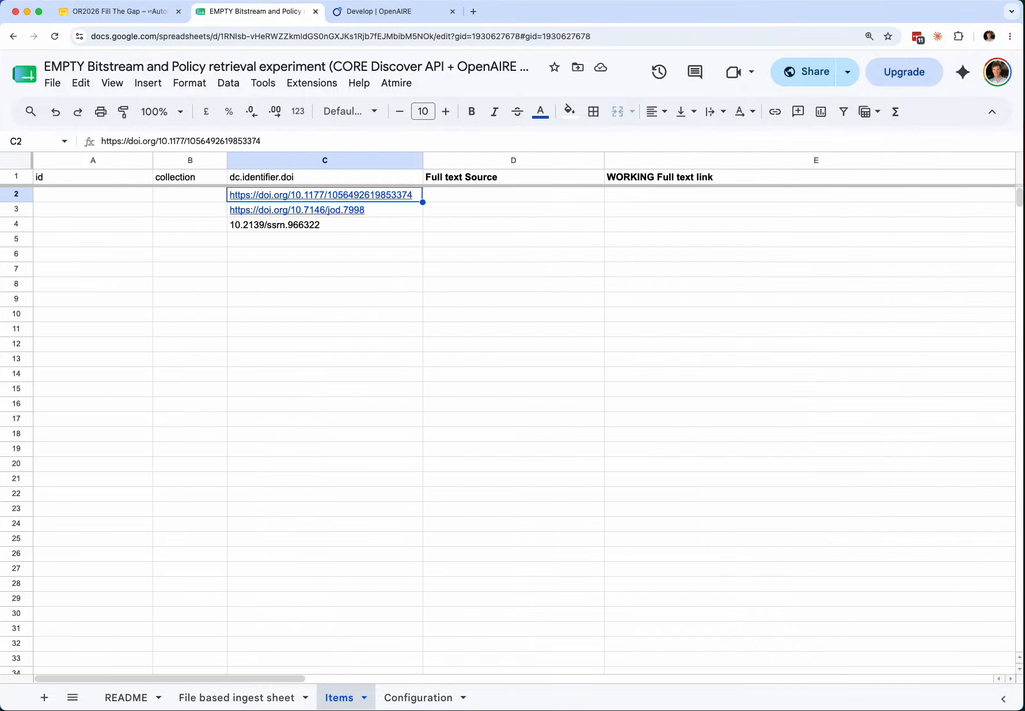
{"action": "key", "text": "shift+Down"}
{"action": "key", "text": "shift+Down"}
- Run Atmire › Look for Full Text on the selected DOIs
{"action": "left_click", "coordinate": [286, 288]}
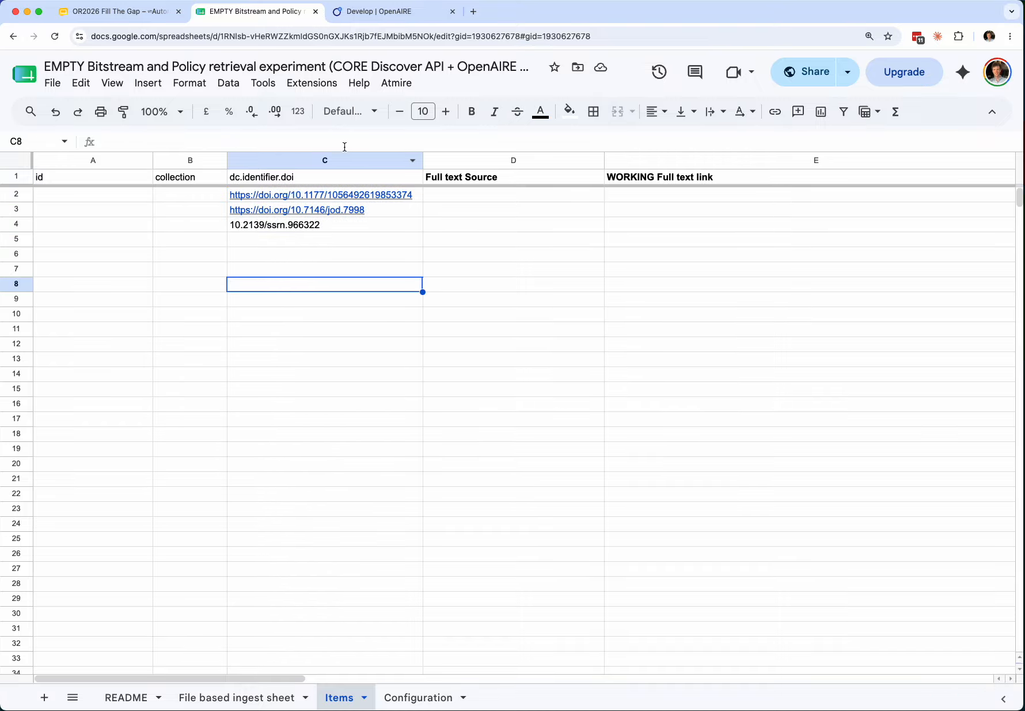
{"action": "left_click", "coordinate": [410, 85]}
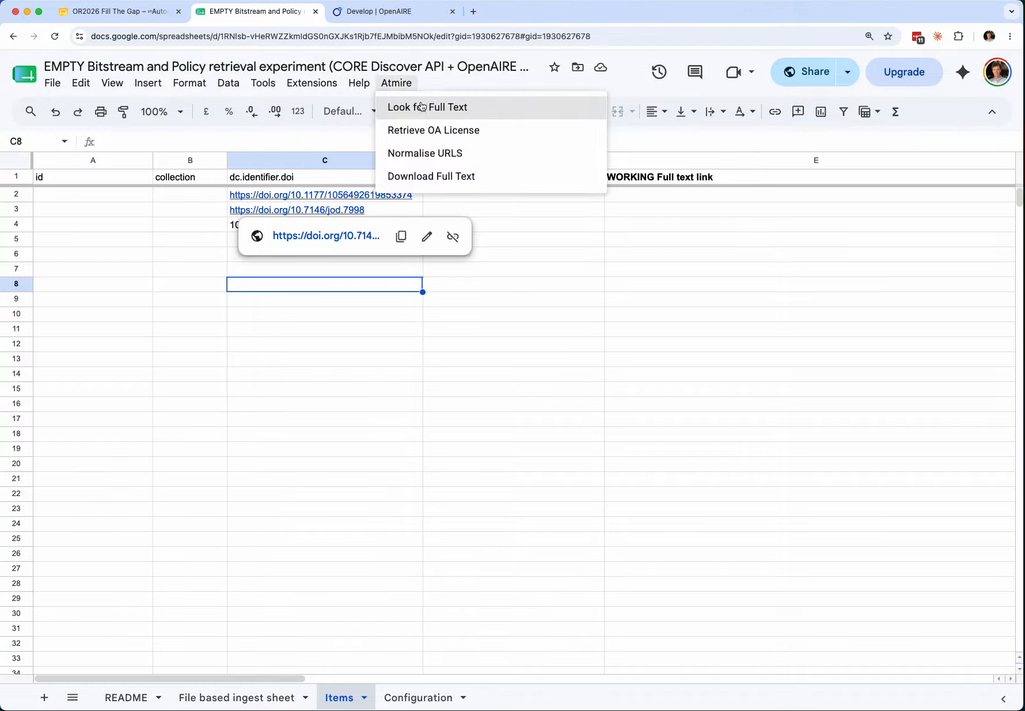
{"action": "left_click", "coordinate": [419, 107]}
{"action": "left_click", "coordinate": [350, 439]}
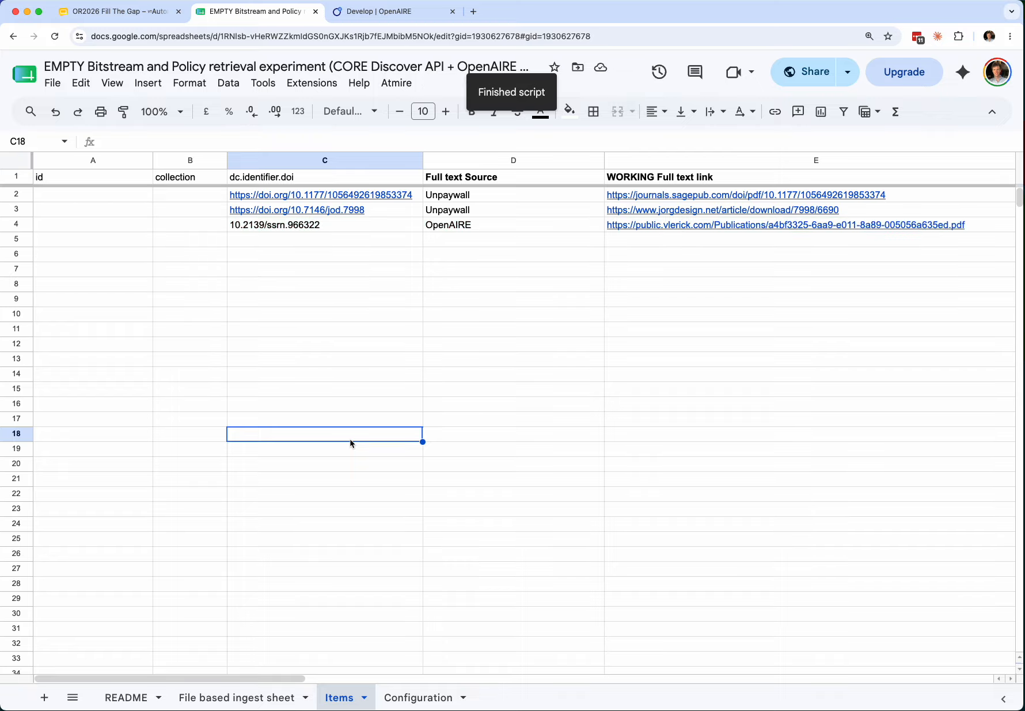
- Review the Full text Source and full-text link found for row 4
{"action": "key", "text": "Right"}
{"action": "key", "text": "Up"}
{"action": "key", "text": "Up"}
{"action": "key", "text": "Up"}
{"action": "key", "text": "Up"}
{"action": "key", "text": "Up"}
{"action": "key", "text": "Up"}
{"action": "key", "text": "Up"}
{"action": "key", "text": "Up"}
{"action": "key", "text": "Up"}
{"action": "key", "text": "Up"}
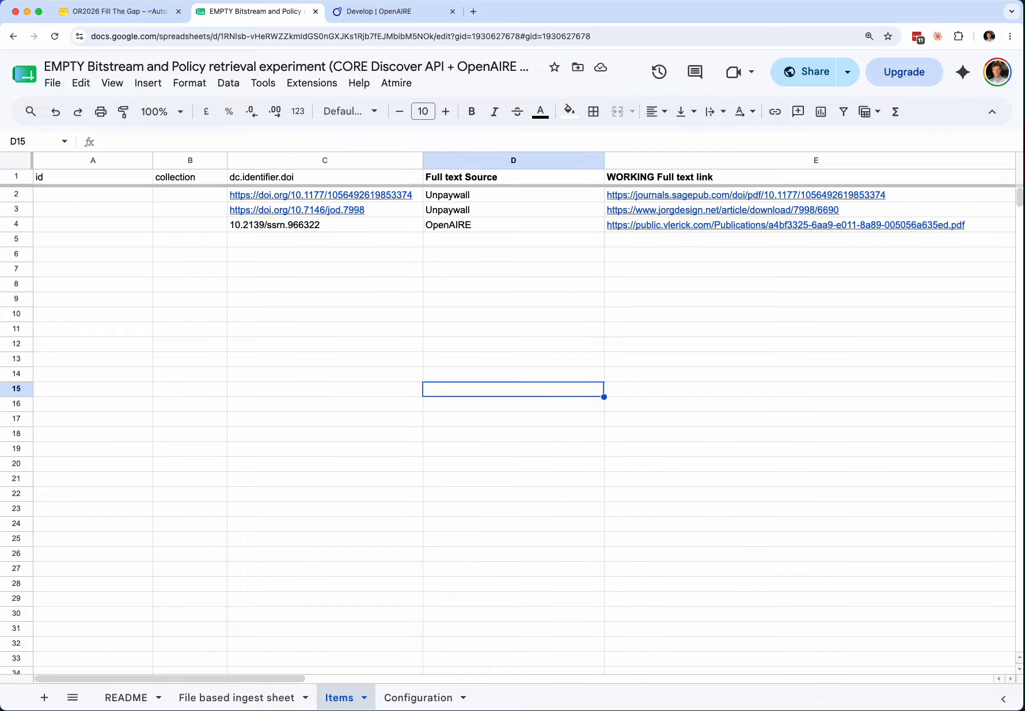
{"action": "key", "text": "Up"}
{"action": "key", "text": "Up"}
{"action": "key", "text": "Up"}
{"action": "key", "text": "Up"}
{"action": "key", "text": "Right"}
{"action": "key", "text": "Right"}
{"action": "key", "text": "Right"}
{"action": "key", "text": "Right"}
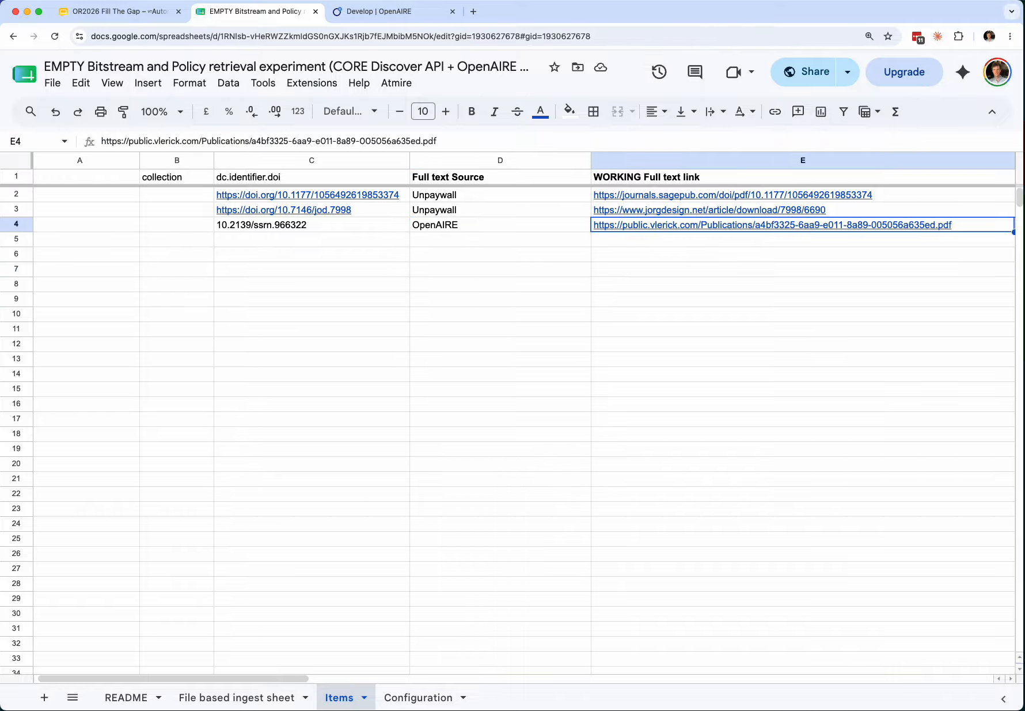
{"action": "key", "text": "Right"}
{"action": "key", "text": "Right"}
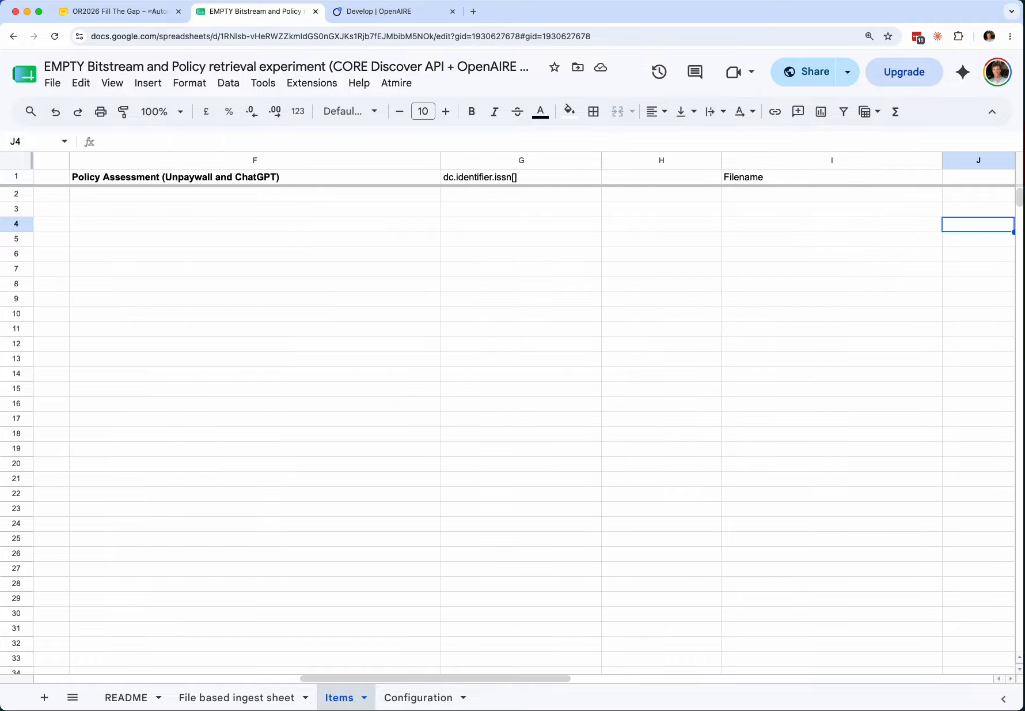
{"action": "key", "text": "Left"}
{"action": "key", "text": "Left"}
{"action": "key", "text": "Left"}
{"action": "key", "text": "Left"}
{"action": "key", "text": "Left"}
{"action": "key", "text": "Left"}
{"action": "key", "text": "Left"}
{"action": "key", "text": "Left"}
{"action": "key", "text": "Right"}
{"action": "key", "text": "Right"}
{"action": "key", "text": "Right"}
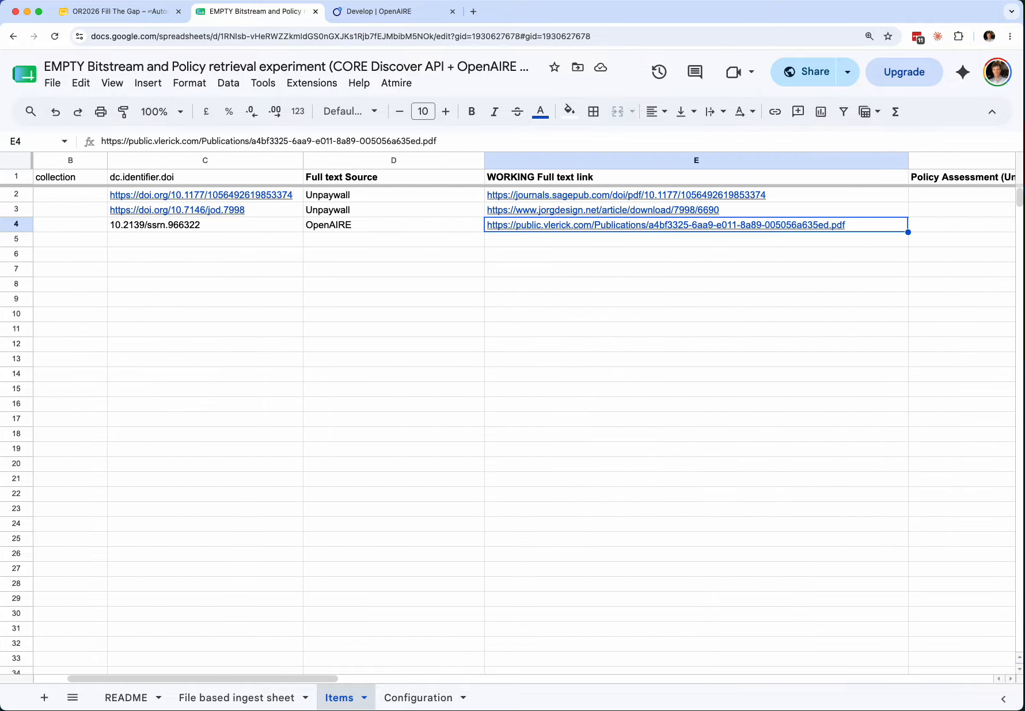
{"action": "key", "text": "Right"}
{"action": "key", "text": "Right"}
{"action": "key", "text": "Right"}
{"action": "key", "text": "Right"}
{"action": "key", "text": "Right"}
- Select the Filename cell for row 3
{"action": "key", "text": "Left"}
{"action": "key", "text": "Up"}
{"action": "key", "text": "Up"}
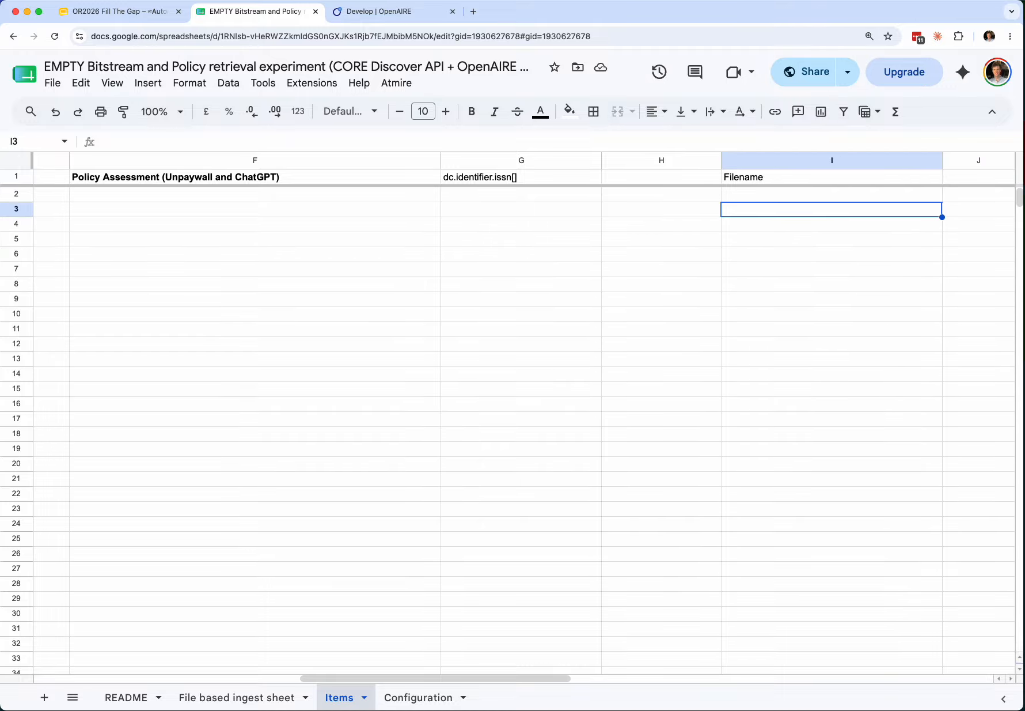
{"action": "key", "text": "Down"}
{"action": "key", "text": "Down"}
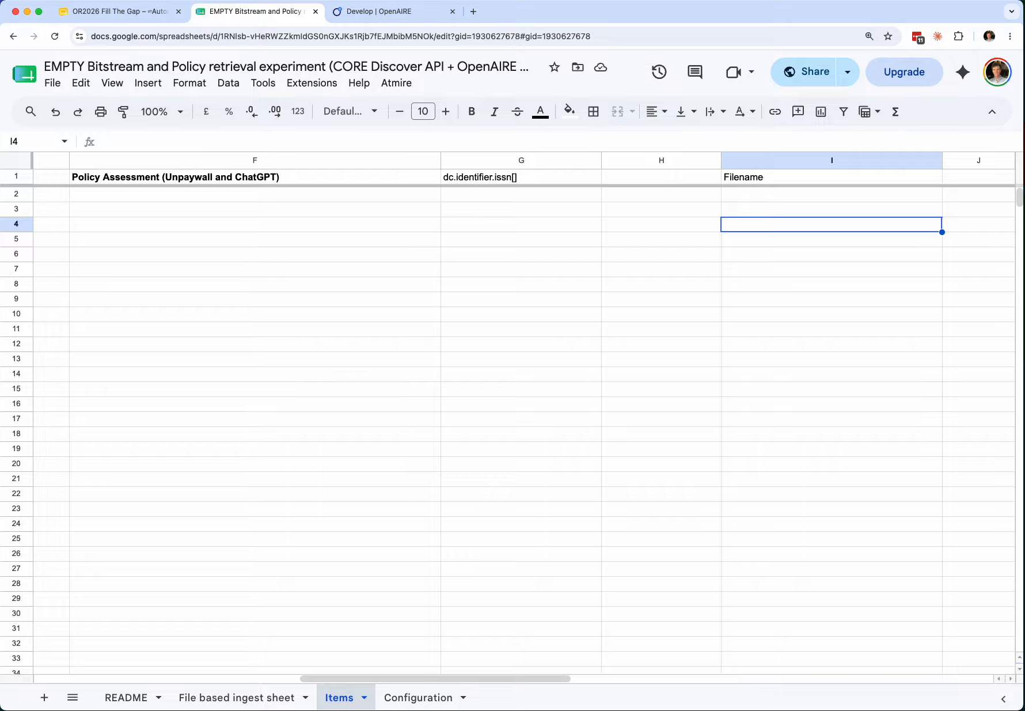
{"action": "key", "text": "Up"}
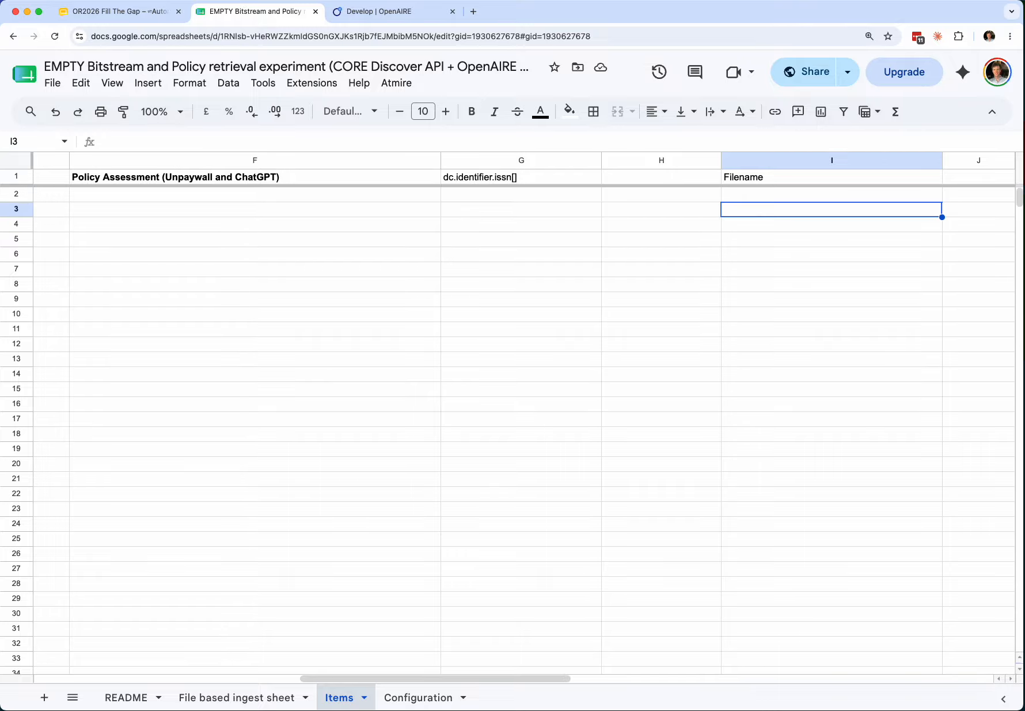
{"action": "key", "text": "Up"}
{"action": "key", "text": "Down"}
{"action": "key", "text": "Down"}
{"action": "key", "text": "Up"}
- Run Atmire › Download Full Text so the PDFs download and their filenames appear
{"action": "left_click", "coordinate": [409, 84]}
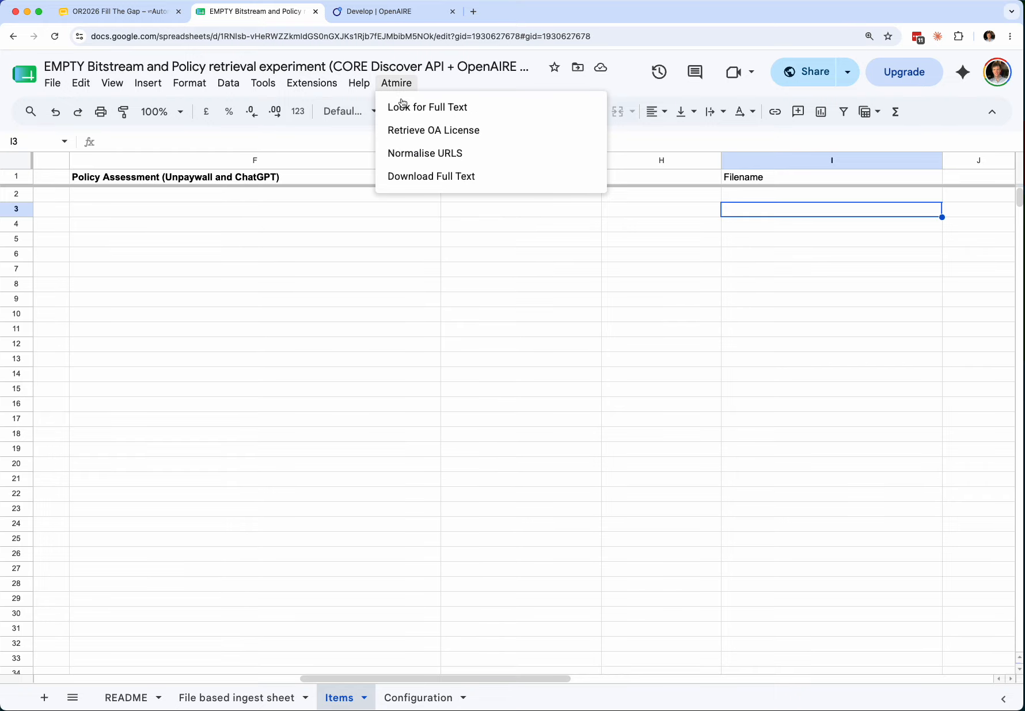
{"action": "left_click", "coordinate": [438, 176]}
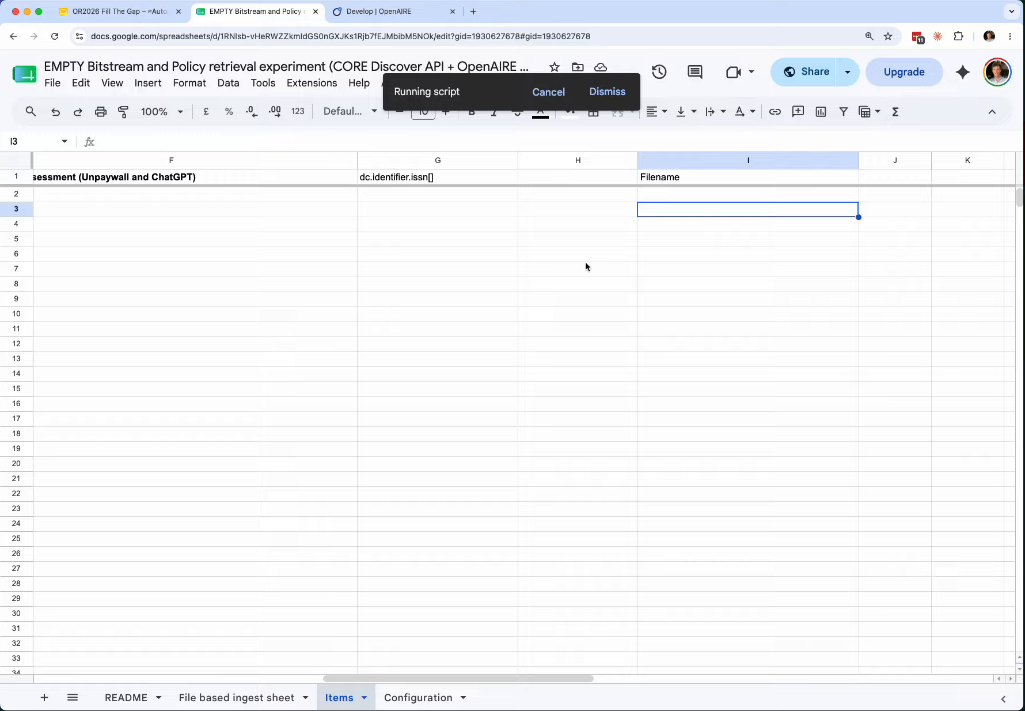
{"action": "left_click", "coordinate": [576, 227]}
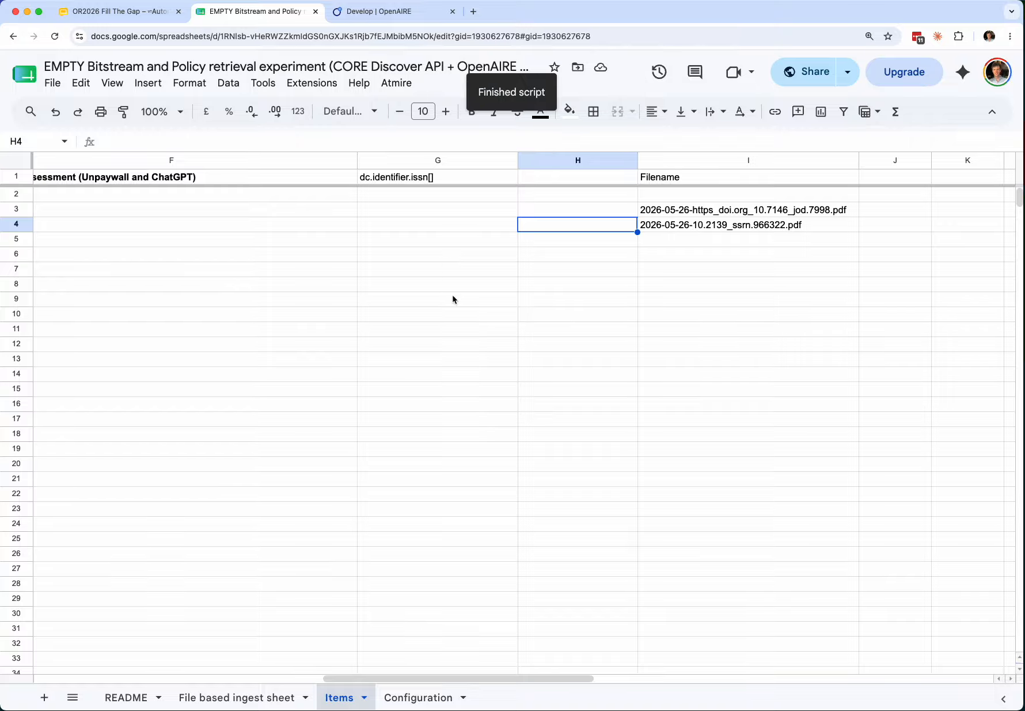
{"action": "left_click", "coordinate": [516, 315]}
{"action": "key", "text": "Up"}
{"action": "key", "text": "Up"}
{"action": "key", "text": "Up"}
{"action": "key", "text": "Up"}
{"action": "key", "text": "Up"}
{"action": "key", "text": "Up"}
{"action": "key", "text": "Up"}
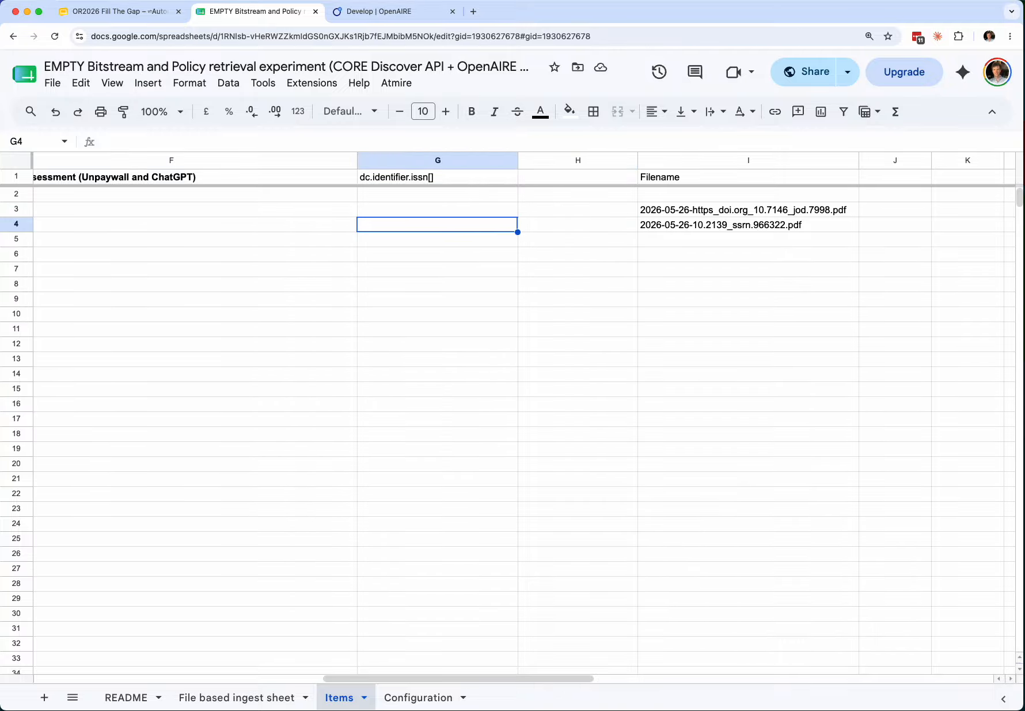
{"action": "key", "text": "Left"}
{"action": "key", "text": "Left"}
{"action": "key", "text": "Left"}
{"action": "key", "text": "Left"}
{"action": "key", "text": "Left"}
{"action": "left_click", "coordinate": [696, 194]}
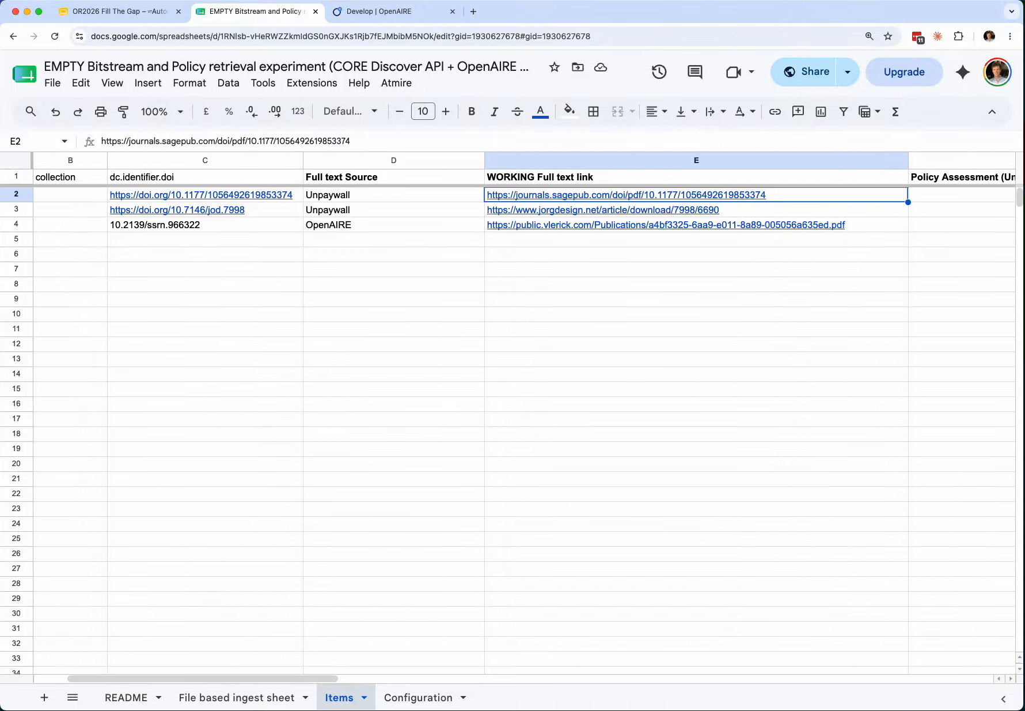
{"action": "scroll", "coordinate": [519, 404], "scroll_direction": "right", "scroll_amount": 5}
{"action": "key", "text": "Right"}
{"action": "key", "text": "Right"}
{"action": "key", "text": "Right"}
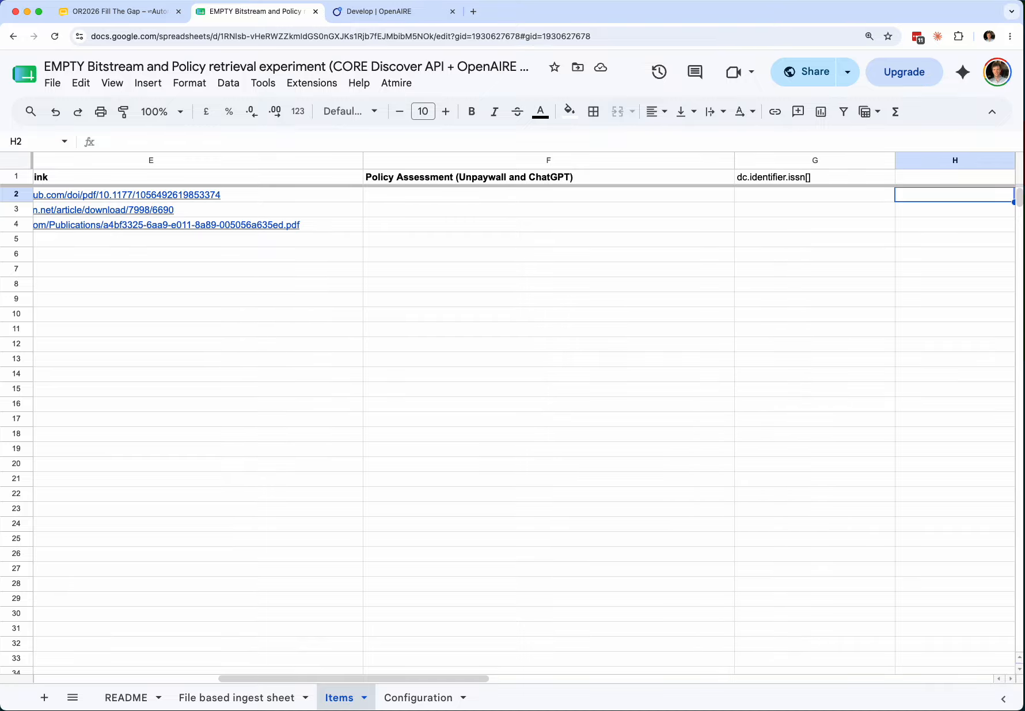
{"action": "key", "text": "Right"}
{"action": "key", "text": "Right"}
{"action": "key", "text": "Left"}
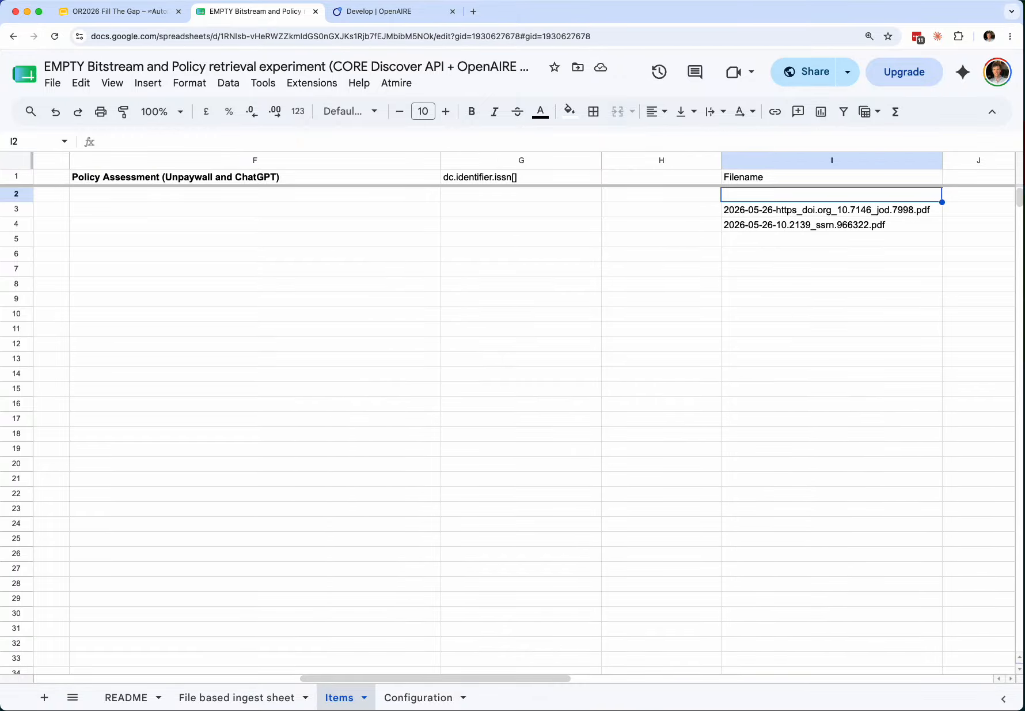
{"action": "key", "text": "Down"}
{"action": "key", "text": "Down"}
{"action": "key", "text": "Up"}
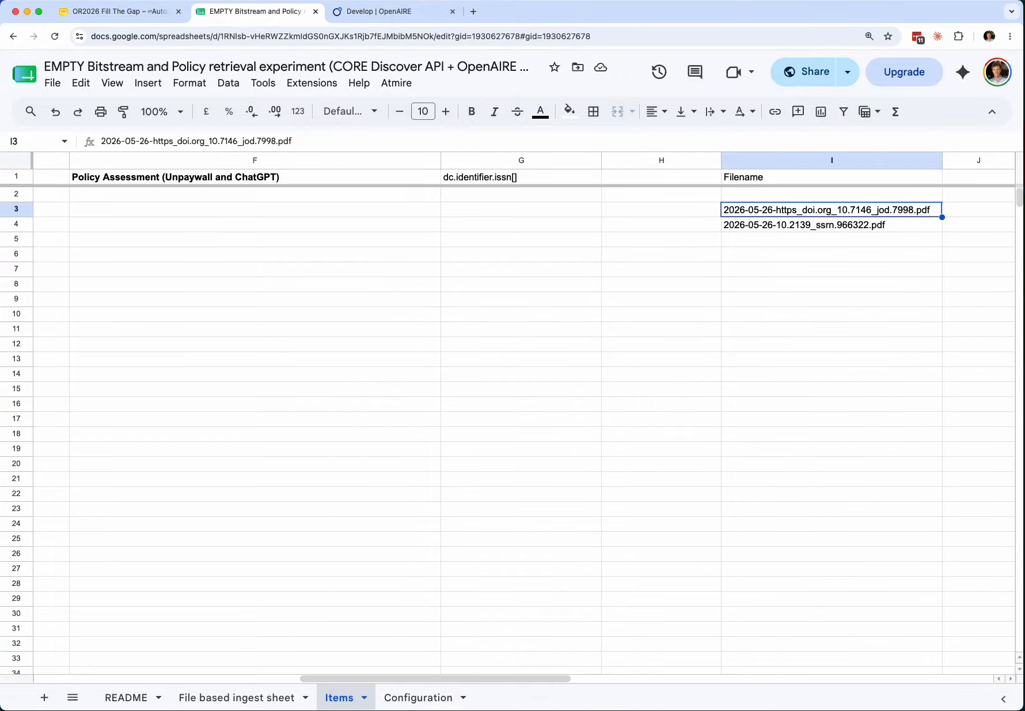
{"action": "key", "text": "Up"}
{"action": "key", "text": "Down"}
{"action": "key", "text": "Down"}
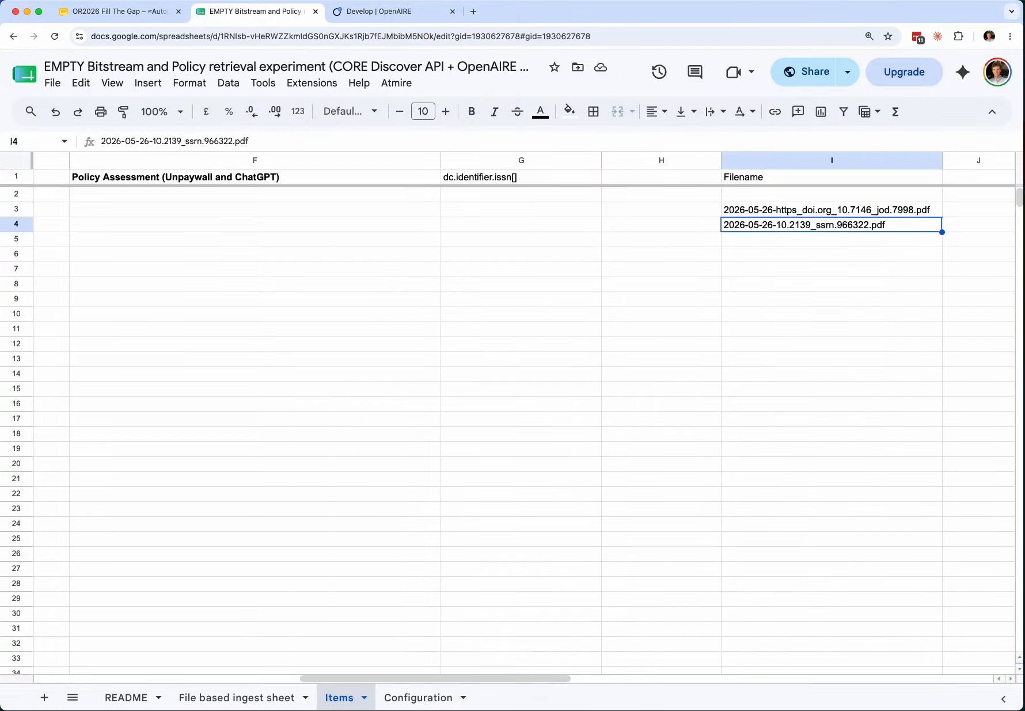
{"action": "key", "text": "Up"}
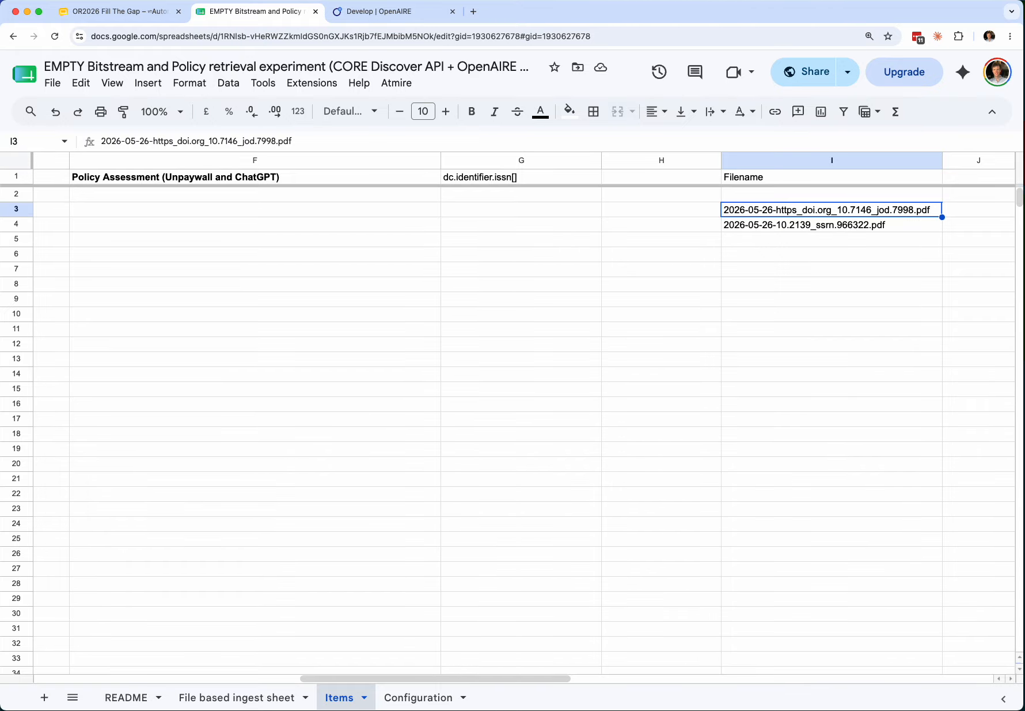
{"action": "key", "text": "Left"}
{"action": "key", "text": "Left"}
{"action": "key", "text": "Left"}
{"action": "key", "text": "Left"}
{"action": "key", "text": "Left"}
{"action": "key", "text": "Left"}
{"action": "key", "text": "Left"}
{"action": "key", "text": "Left"}
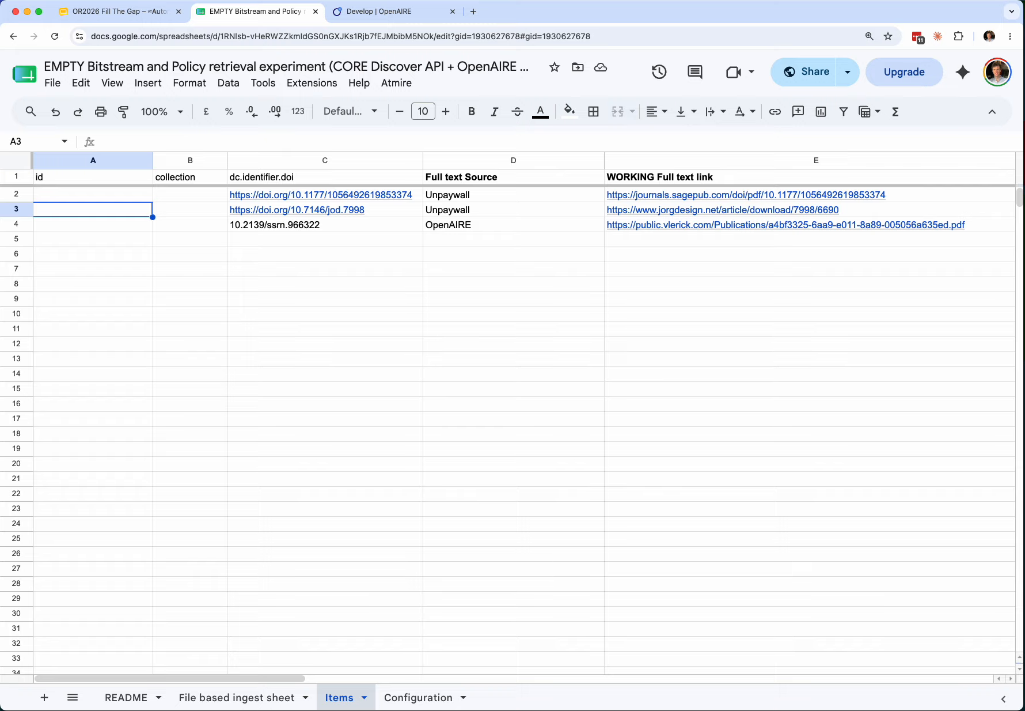
- On the README sheet, select the step 6 bulk-upload heading and its first instruction in row 28
{"action": "left_click", "coordinate": [128, 697]}
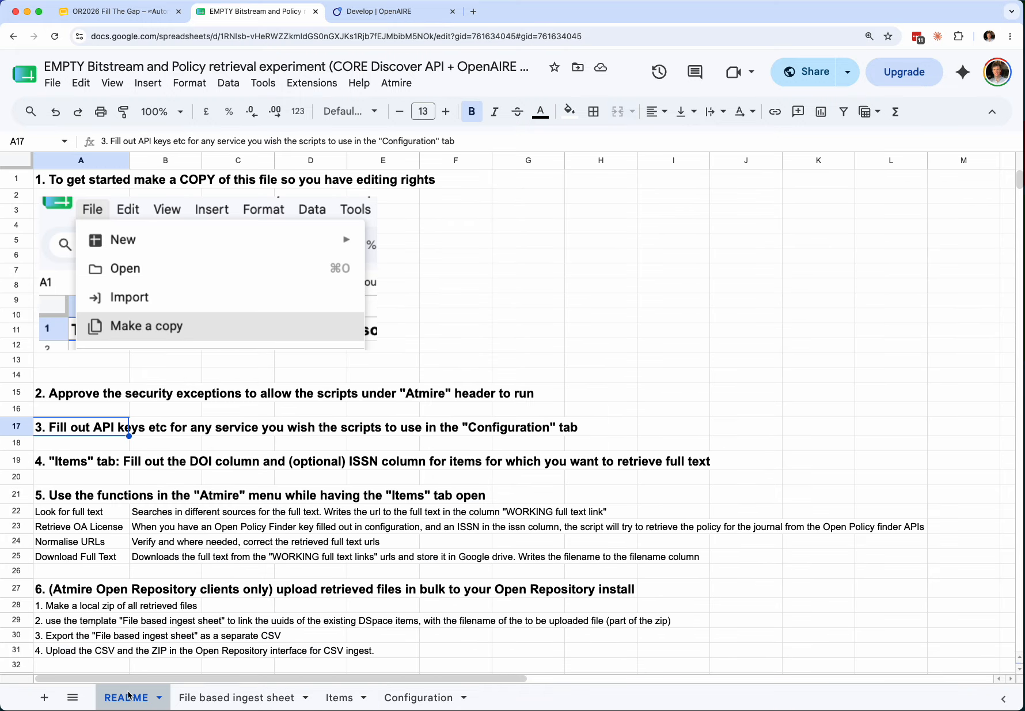
{"action": "scroll", "coordinate": [218, 525], "scroll_direction": "down", "scroll_amount": 1}
{"action": "left_click", "coordinate": [139, 554]}
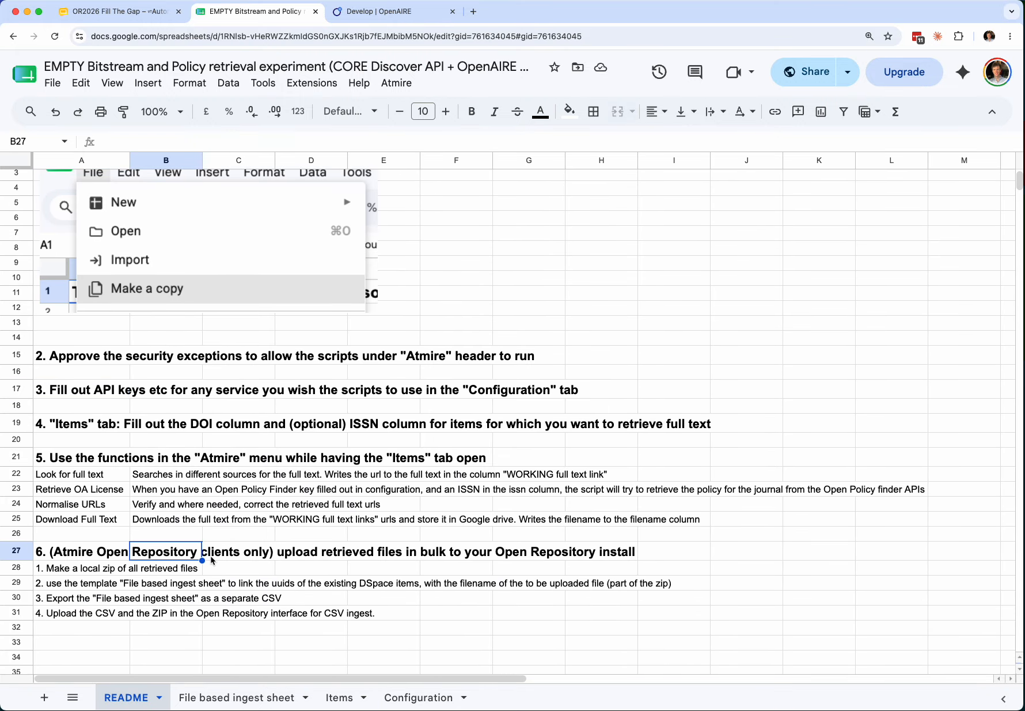
{"action": "key", "text": "Down"}
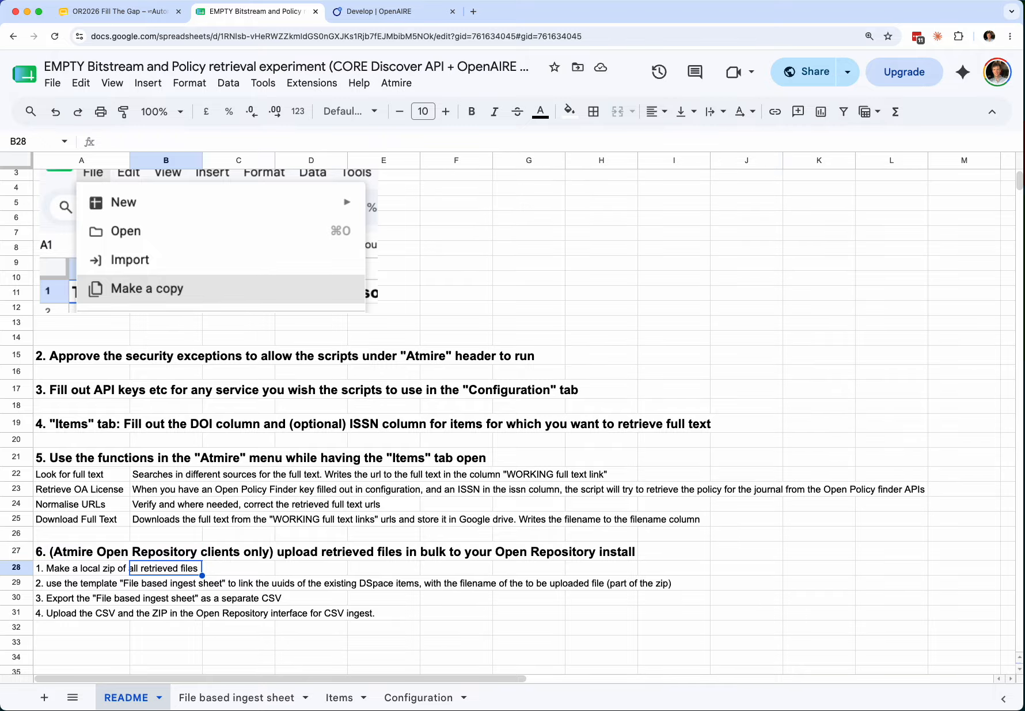
{"action": "key", "text": "Left"}
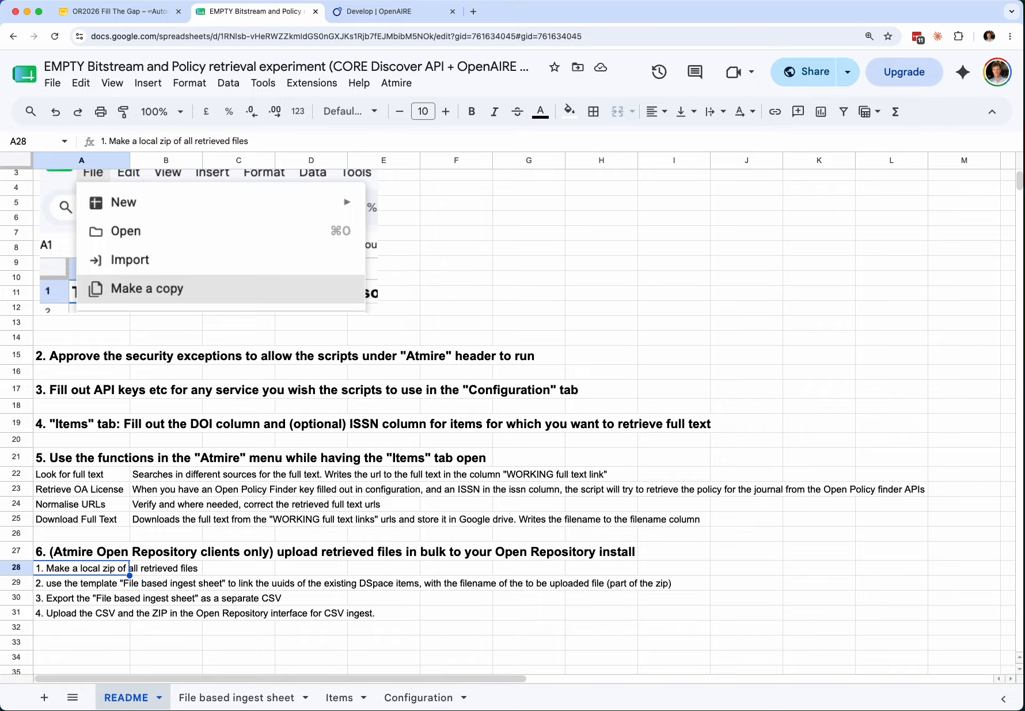
- Inspect the empty id and file columns of the File based ingest sheet, then glance at Configuration
{"action": "left_click", "coordinate": [259, 698]}
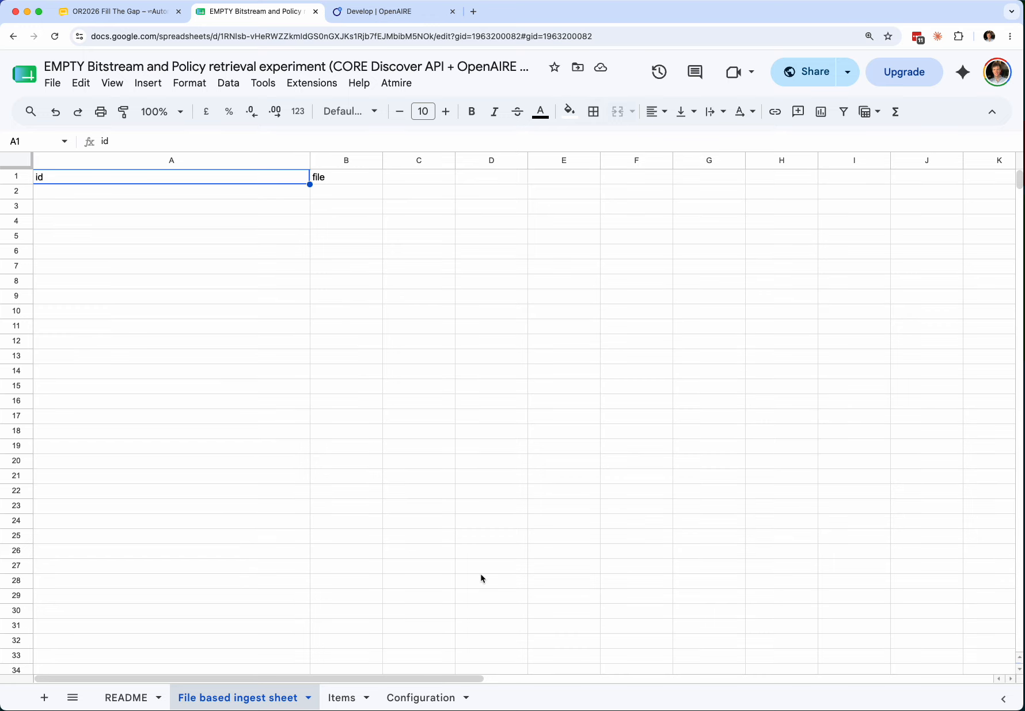
{"action": "left_click", "coordinate": [331, 286]}
{"action": "left_click", "coordinate": [172, 191]}
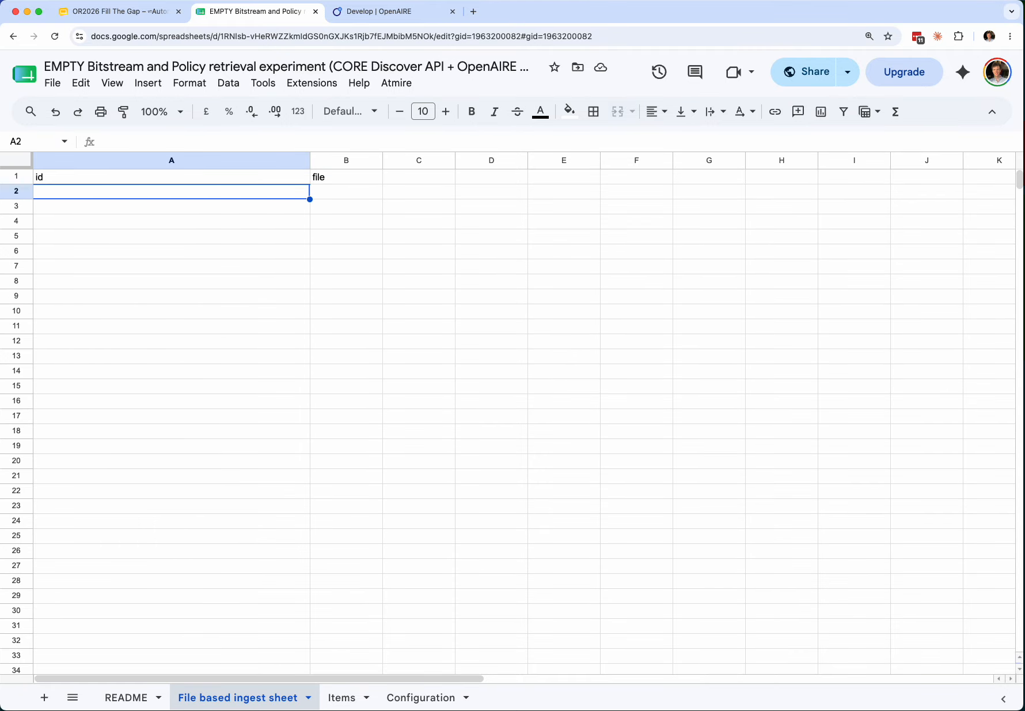
{"action": "key", "text": "Down"}
{"action": "key", "text": "Down"}
{"action": "key", "text": "Down"}
{"action": "key", "text": "Up"}
{"action": "key", "text": "Up"}
{"action": "key", "text": "Right"}
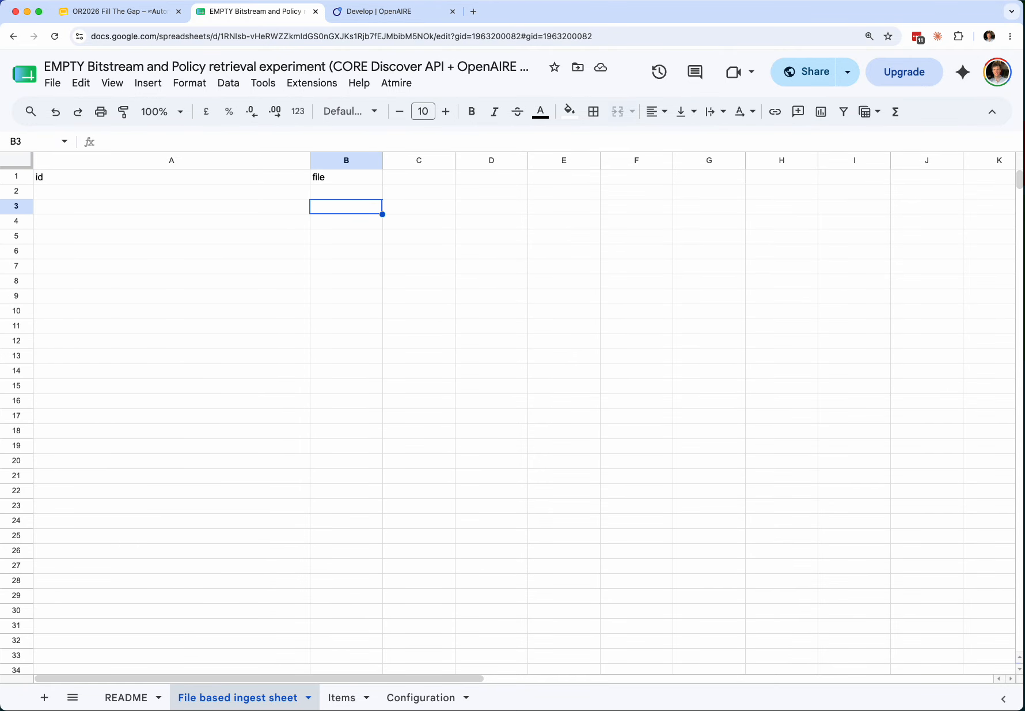
{"action": "key", "text": "Left"}
{"action": "left_click", "coordinate": [415, 698]}
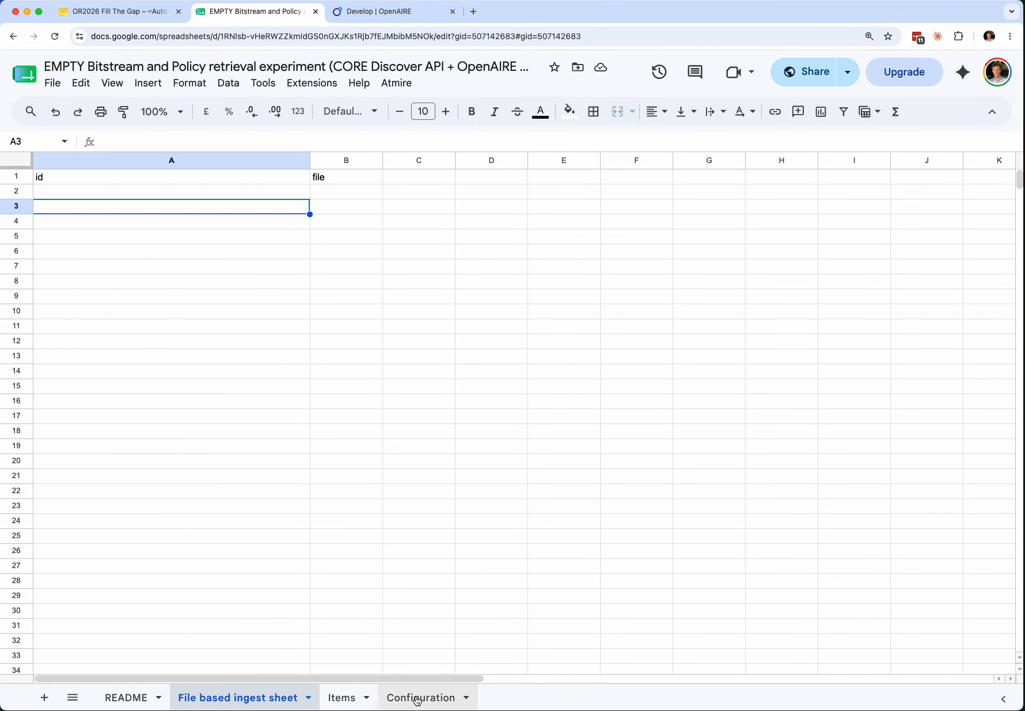
{"action": "scroll", "coordinate": [639, 369], "scroll_direction": "right", "scroll_amount": 10}
{"action": "scroll", "coordinate": [518, 461], "scroll_direction": "left", "scroll_amount": 10}
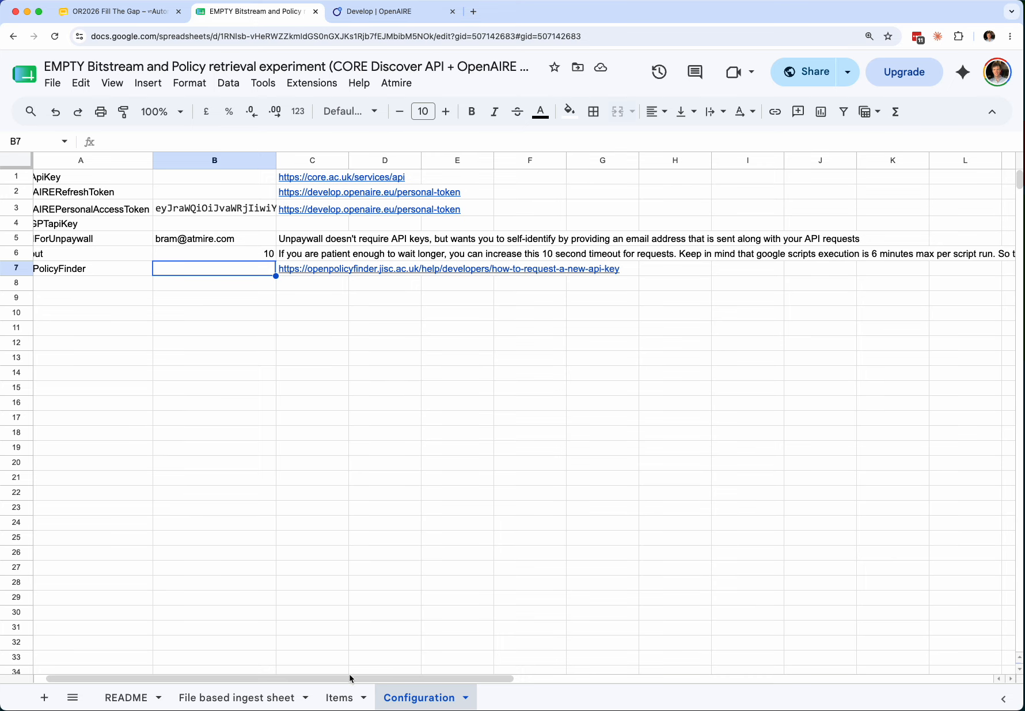
- Copy the two downloaded PDF filenames from I3:I4 on the Items sheet
{"action": "left_click", "coordinate": [341, 696]}
{"action": "left_click", "coordinate": [756, 281]}
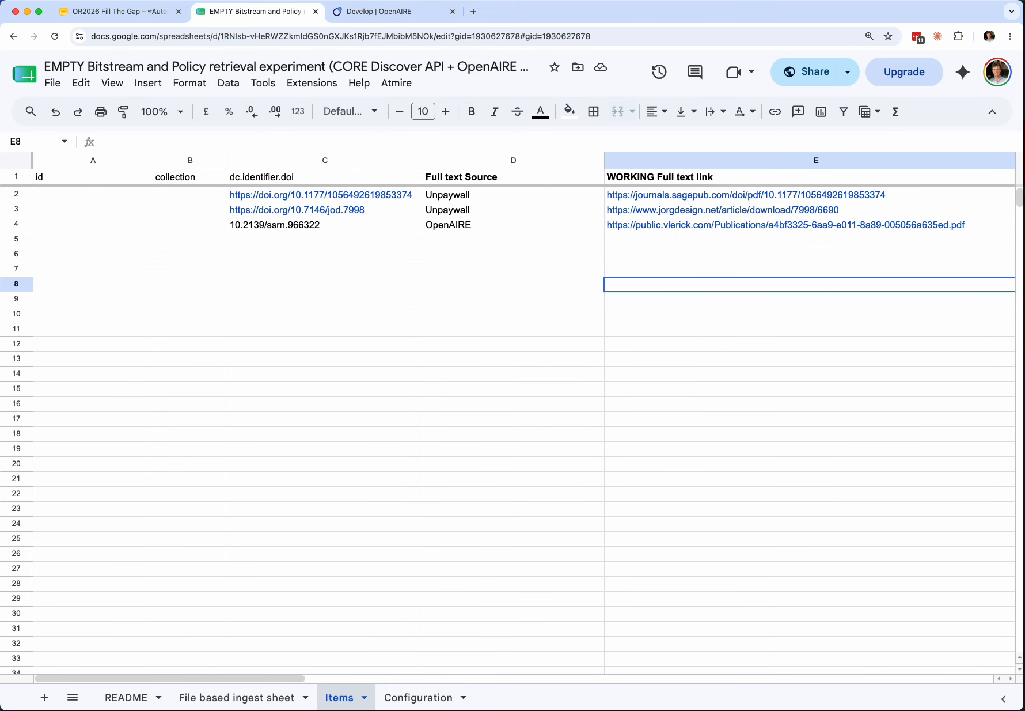
{"action": "key", "text": "Right"}
{"action": "key", "text": "Right"}
{"action": "key", "text": "Up"}
{"action": "key", "text": "Right"}
{"action": "key", "text": "Right"}
{"action": "key", "text": "Up"}
{"action": "key", "text": "Up"}
{"action": "key", "text": "Up"}
{"action": "key", "text": "shift+Down"}
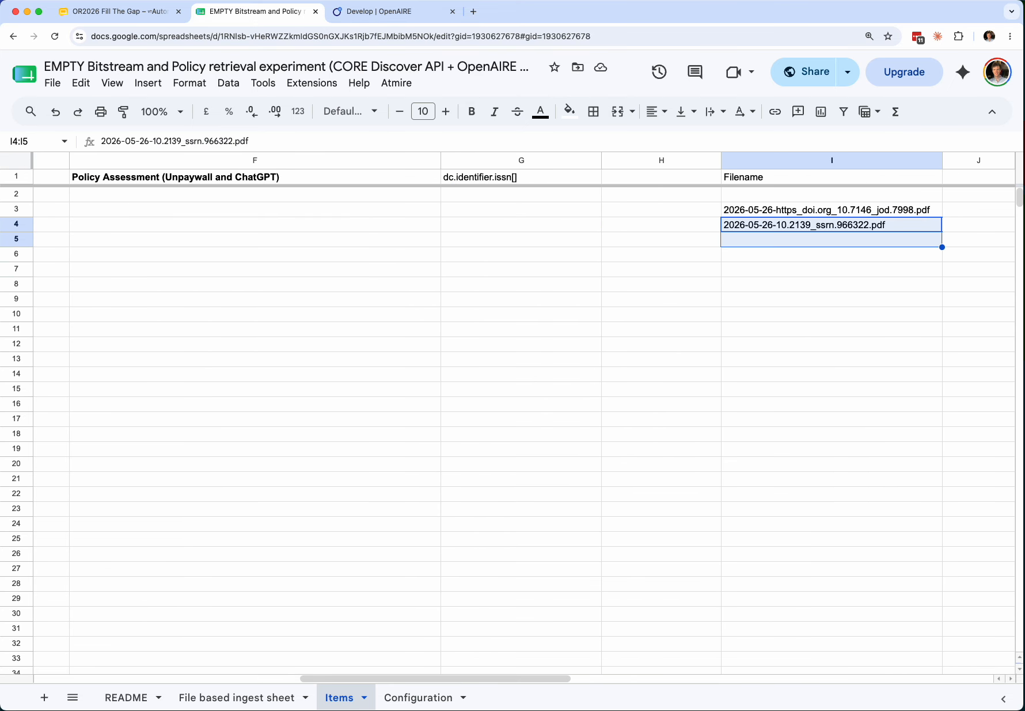
{"action": "key", "text": "shift+Up"}
{"action": "key", "text": "shift+Up"}
{"action": "key", "text": "super+c"}
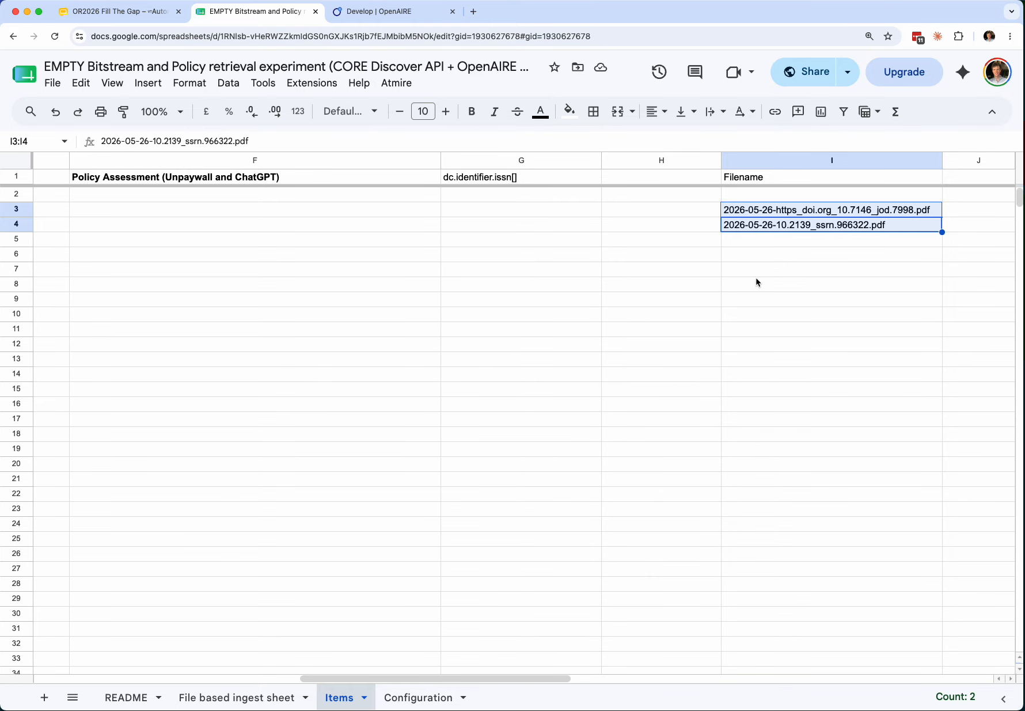
- Paste the filenames into B2:B3 of the File based ingest sheet and check them
{"action": "left_click", "coordinate": [261, 695]}
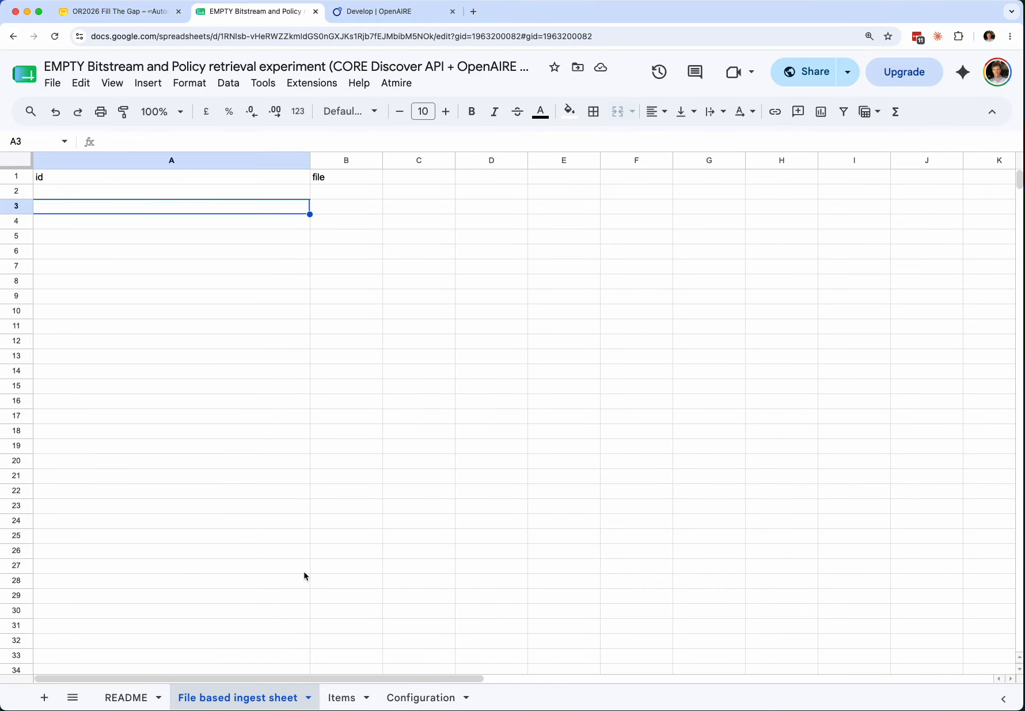
{"action": "left_click", "coordinate": [335, 191]}
{"action": "key", "text": "super+v"}
{"action": "left_click", "coordinate": [213, 196]}
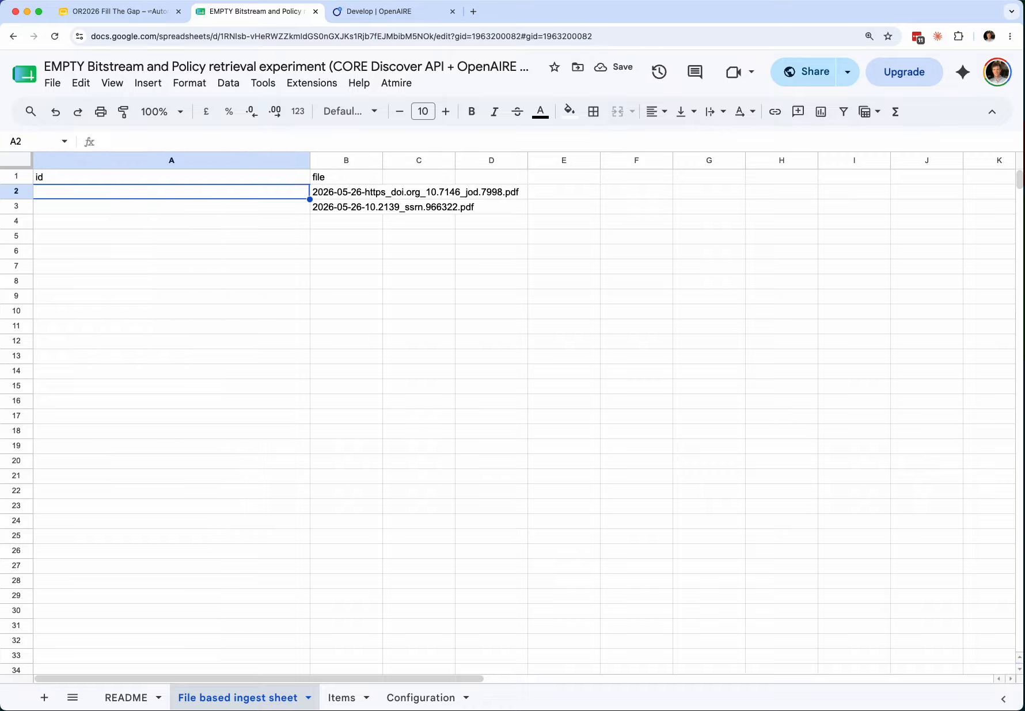
{"action": "left_click", "coordinate": [345, 206]}
{"action": "left_click", "coordinate": [171, 190]}
- Open the README sheet and scroll to step 6's four Open Repository upload instructions
{"action": "left_click", "coordinate": [134, 695]}
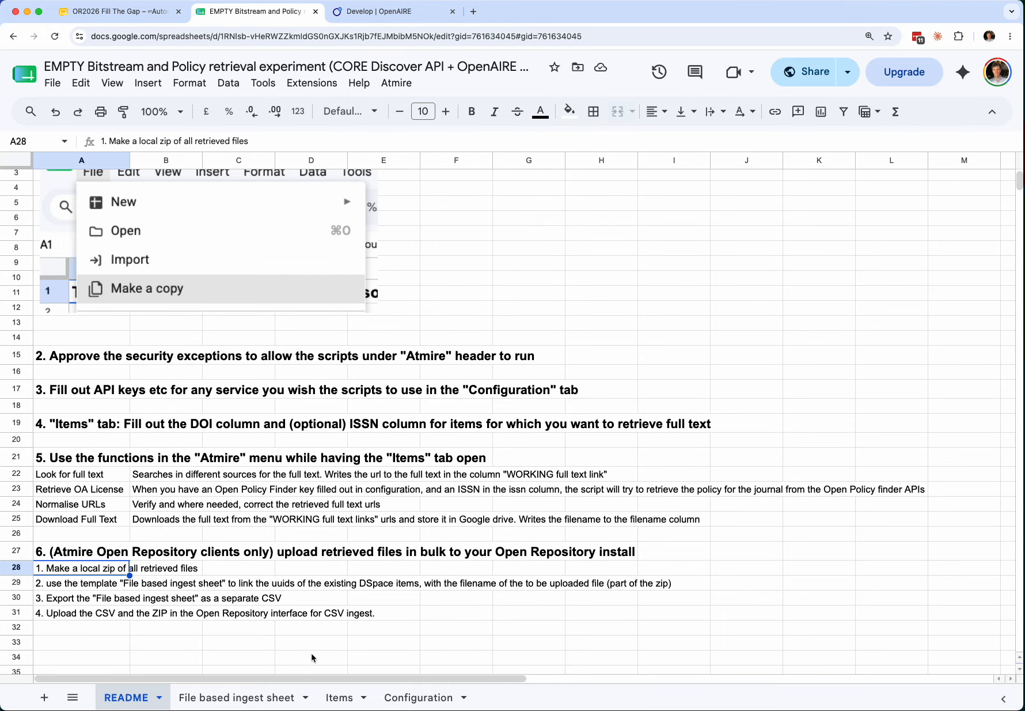
{"action": "scroll", "coordinate": [289, 576], "scroll_direction": "up", "scroll_amount": 2}
{"action": "scroll", "coordinate": [293, 568], "scroll_direction": "down", "scroll_amount": 3}
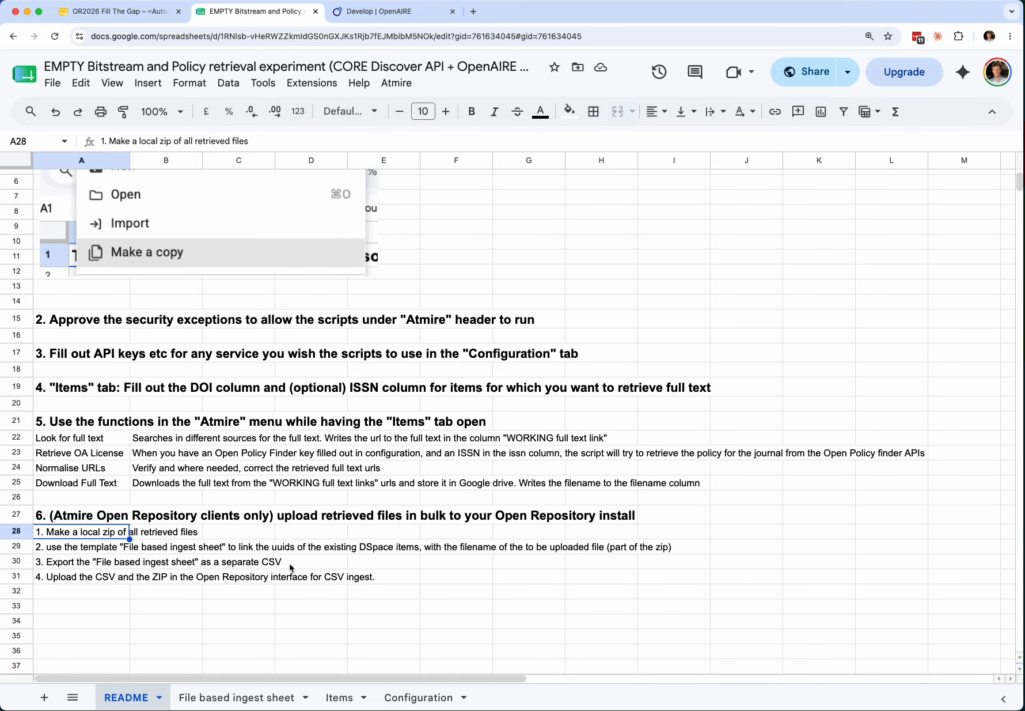
{"action": "scroll", "coordinate": [291, 567], "scroll_direction": "down", "scroll_amount": 1}
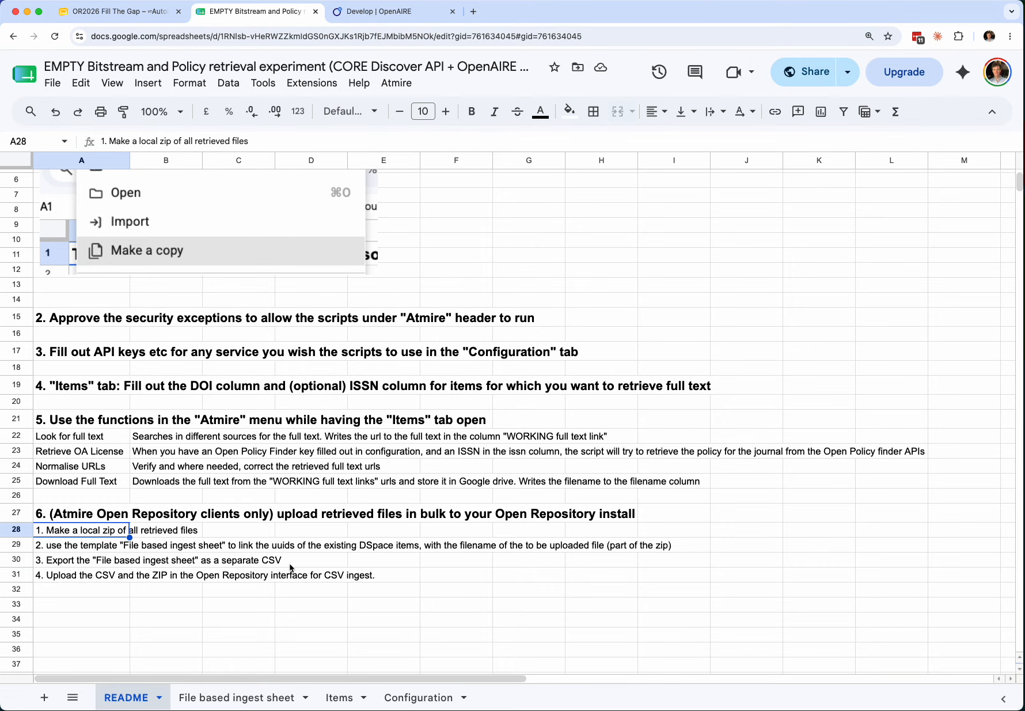